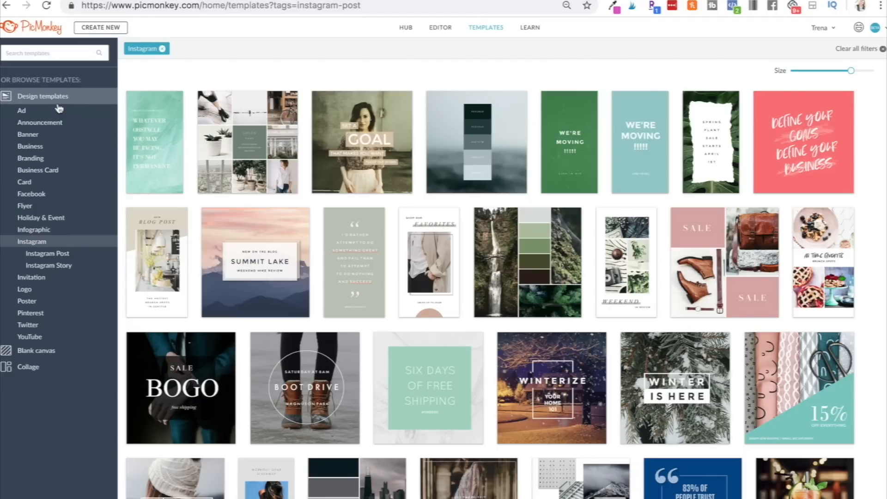
# Browse the YouTube Thumbnail templates in the template library.
pyautogui.click(31, 336)
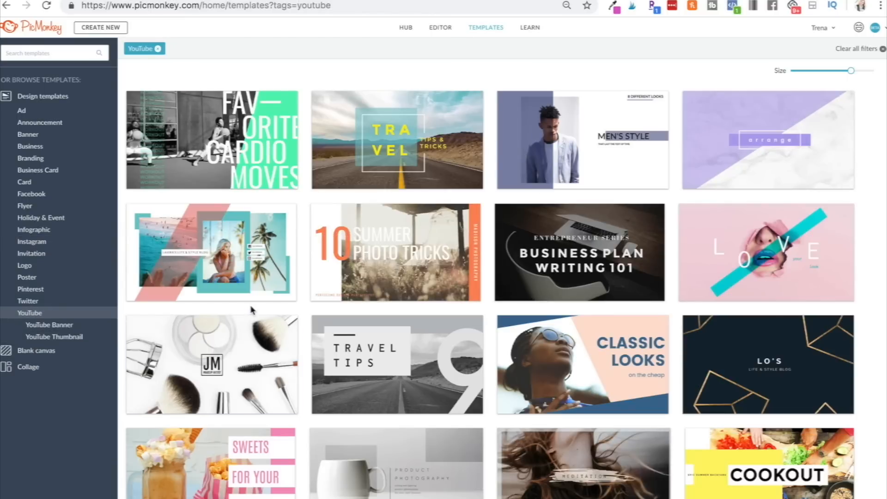
pyautogui.click(51, 339)
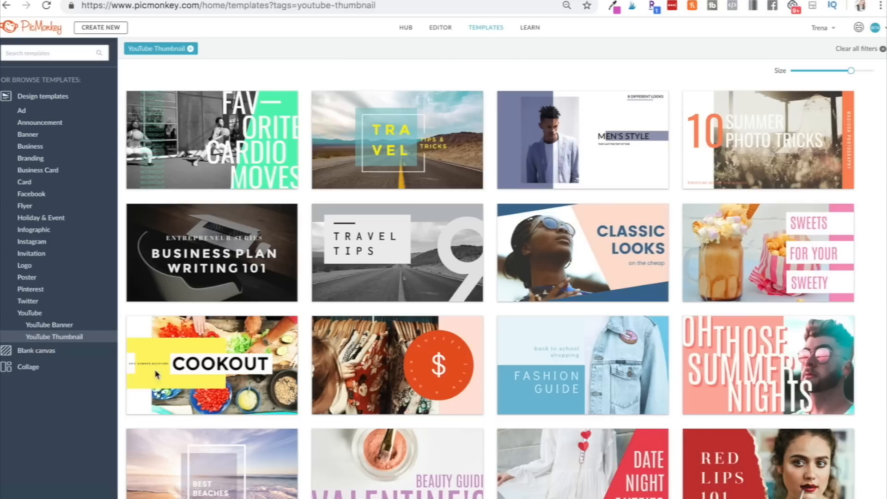
pyautogui.scroll(-2, 169, 376)
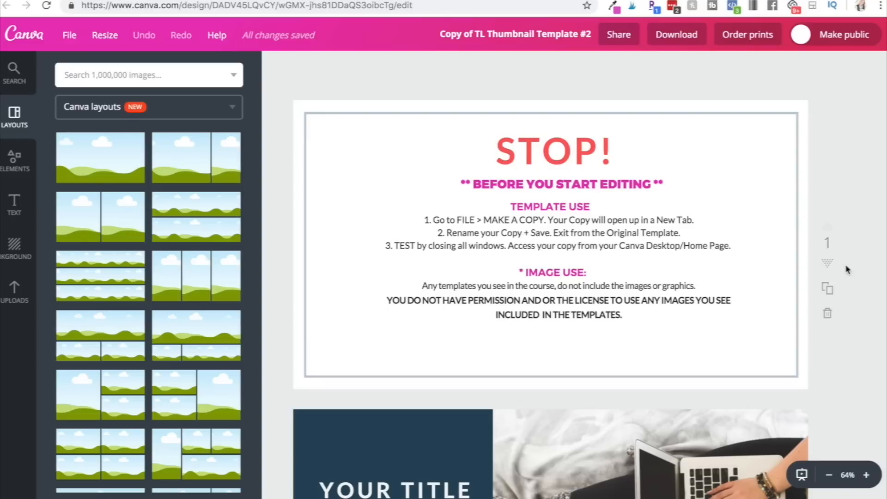
pyautogui.scroll(-6, 847, 269)
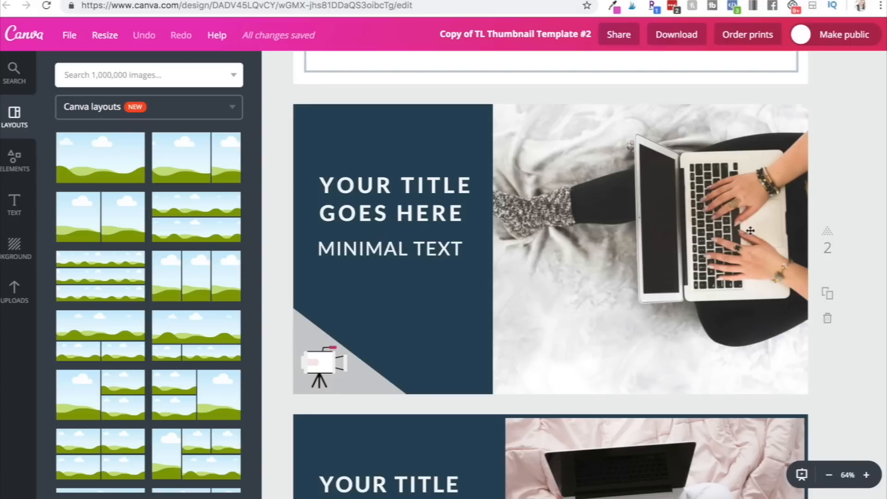
# Switch to Canva and replace the photo on page 2 with the uploaded photo of the laughing woman.
pyautogui.click(582, 256)
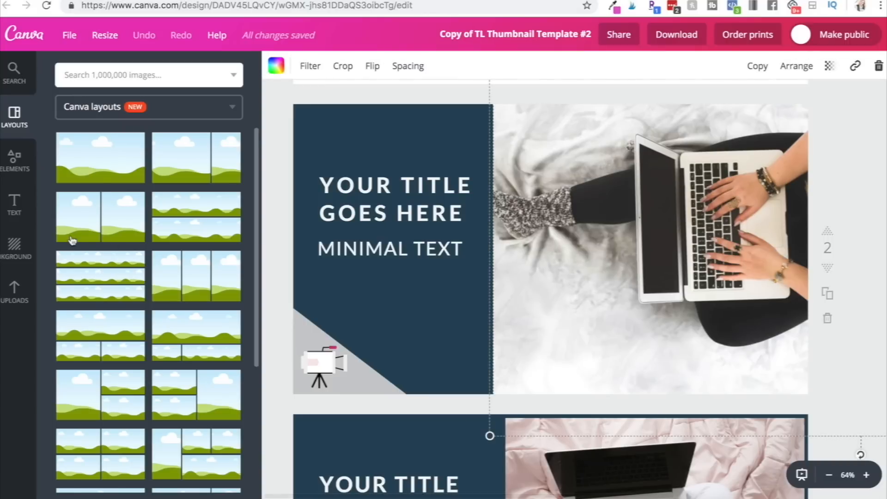
pyautogui.click(10, 306)
pyautogui.scroll(-1, 136, 396)
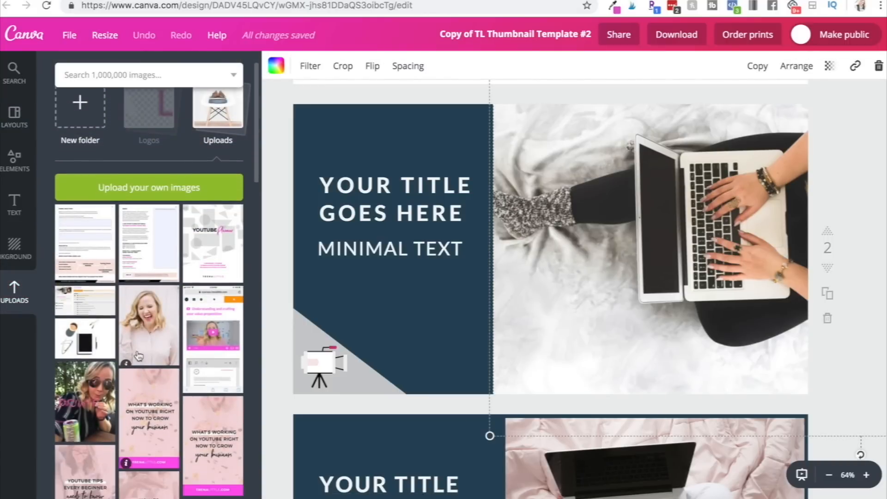
pyautogui.moveTo(137, 351); pyautogui.dragTo(521, 273)
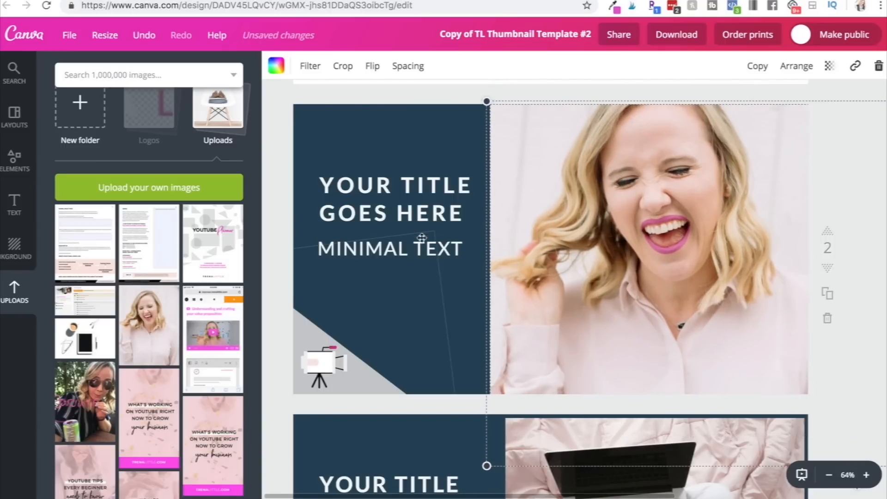
# Replace the background photo on page 5 with the uploaded photo of the woman before a green wall, and flip it horizontally.
pyautogui.scroll(-1, 817, 253)
pyautogui.scroll(-10, 818, 253)
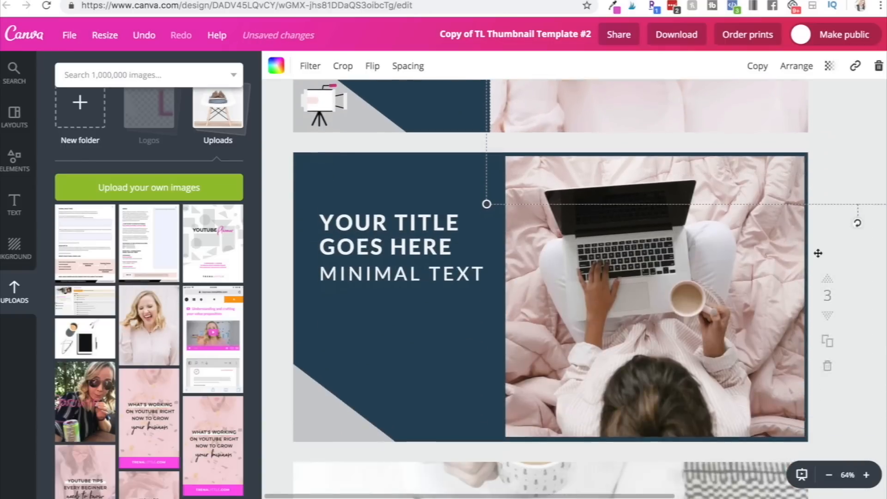
pyautogui.scroll(-8, 818, 253)
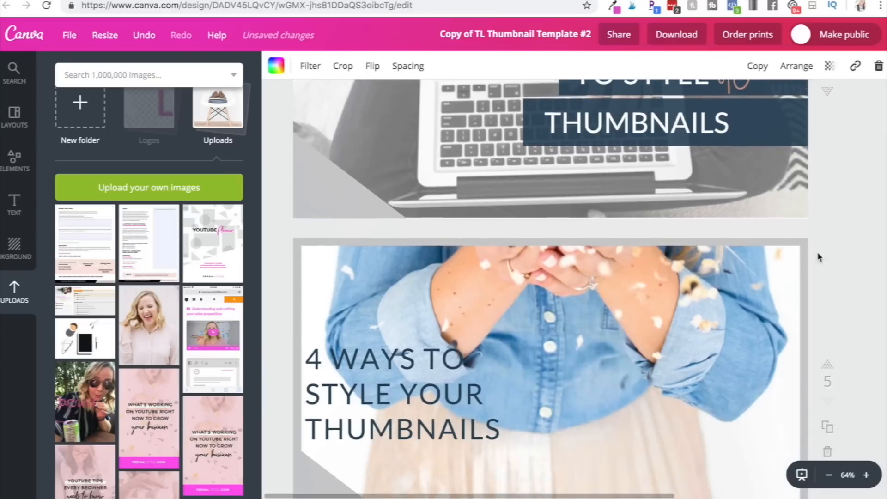
pyautogui.scroll(-3, 196, 362)
pyautogui.scroll(-10, 196, 362)
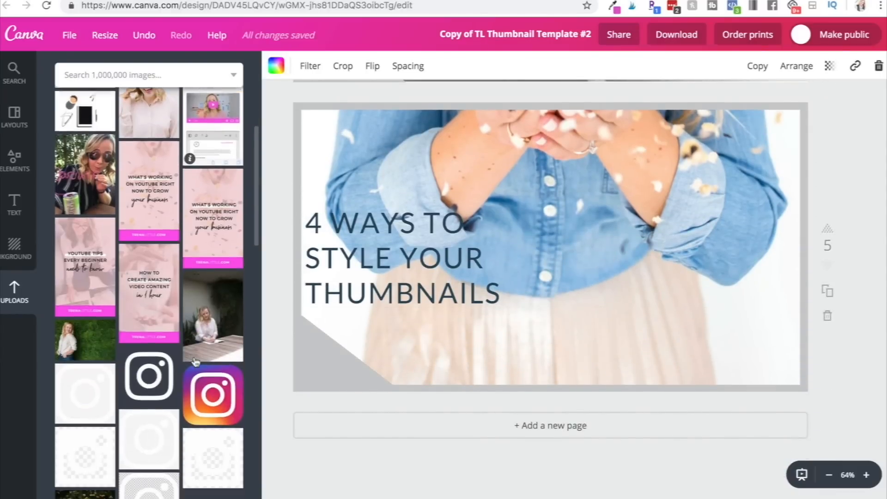
pyautogui.scroll(4, 195, 362)
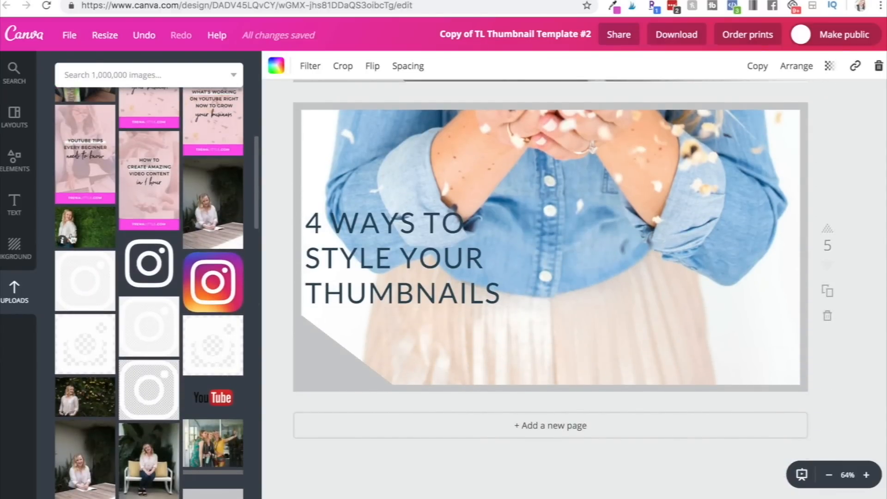
pyautogui.moveTo(74, 233); pyautogui.dragTo(453, 202)
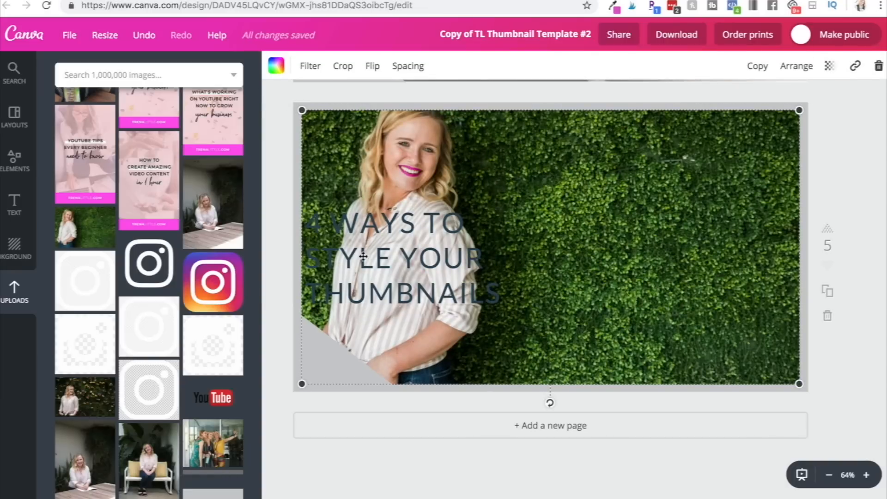
pyautogui.click(380, 67)
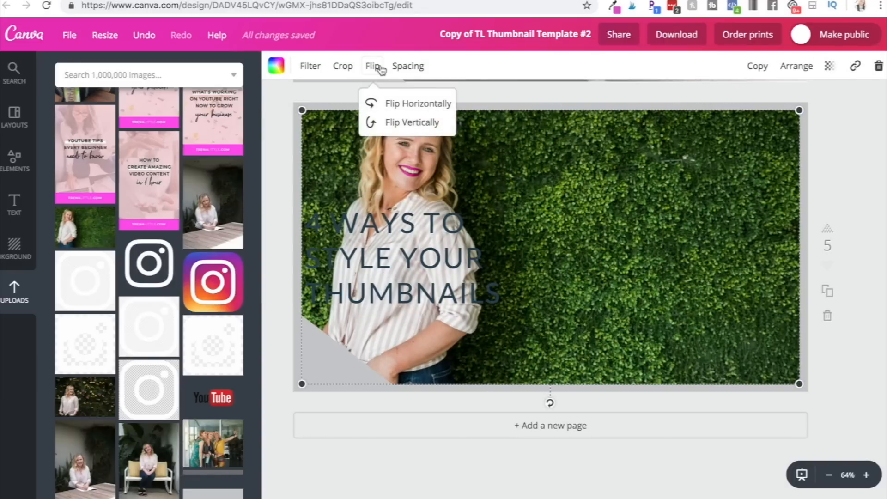
pyautogui.click(401, 110)
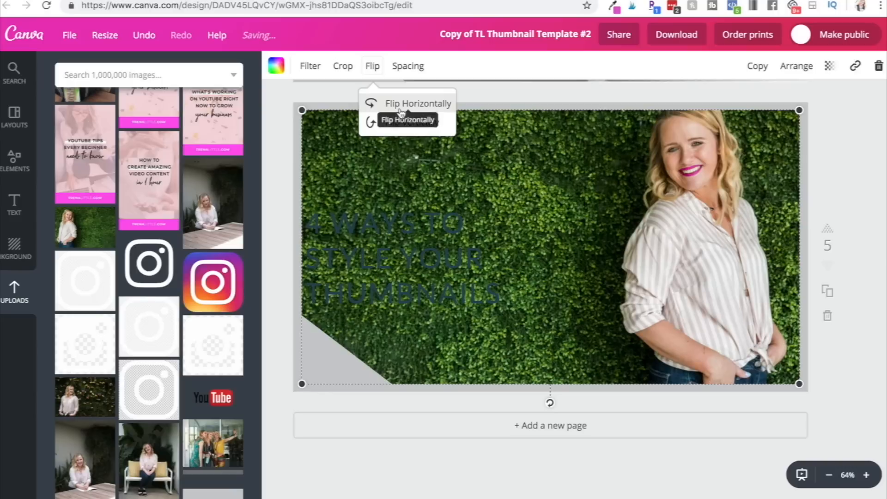
# Color the title line "4 WAYS TO" on page 5 pink.
pyautogui.click(421, 238)
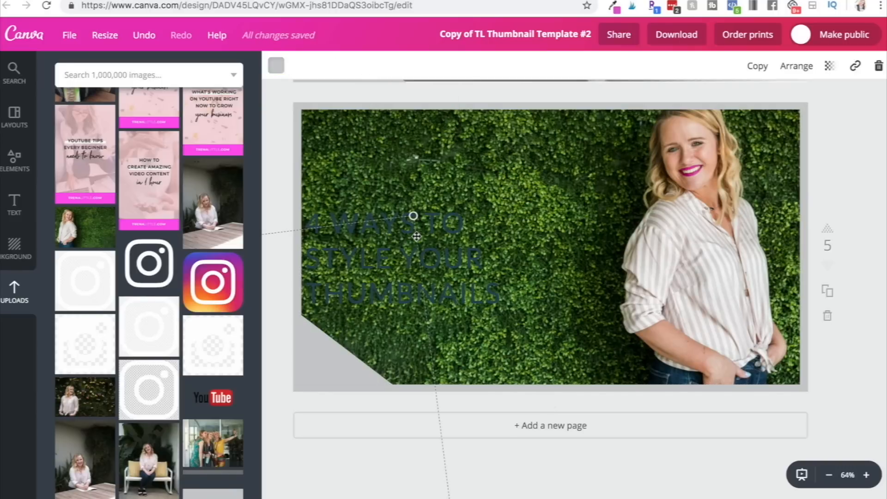
pyautogui.tripleClick(442, 230)
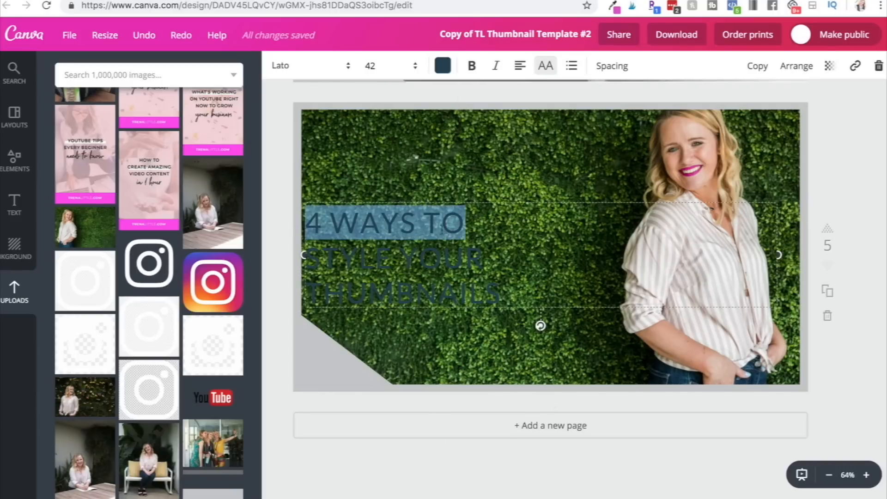
pyautogui.click(442, 66)
pyautogui.click(458, 256)
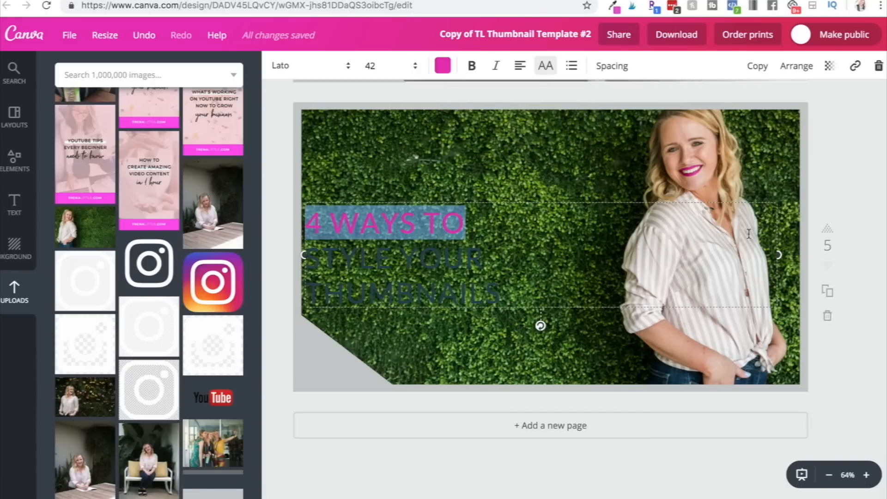
pyautogui.scroll(15, 749, 233)
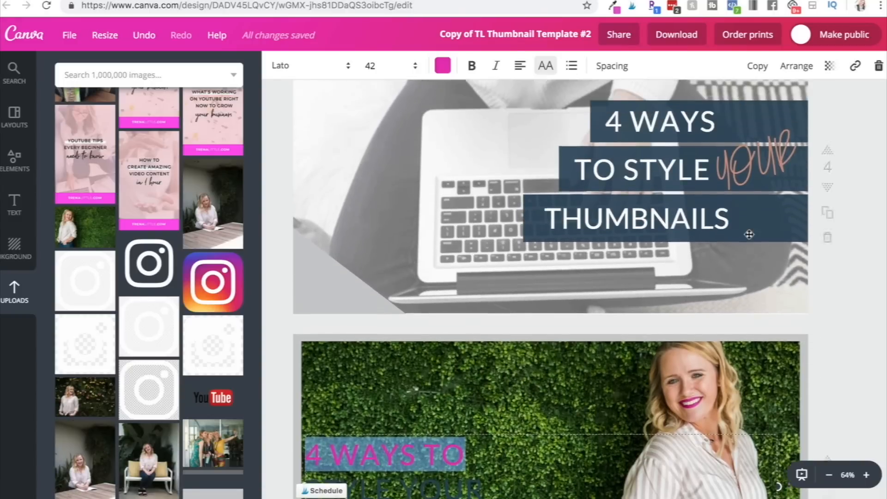
pyautogui.scroll(8, 748, 234)
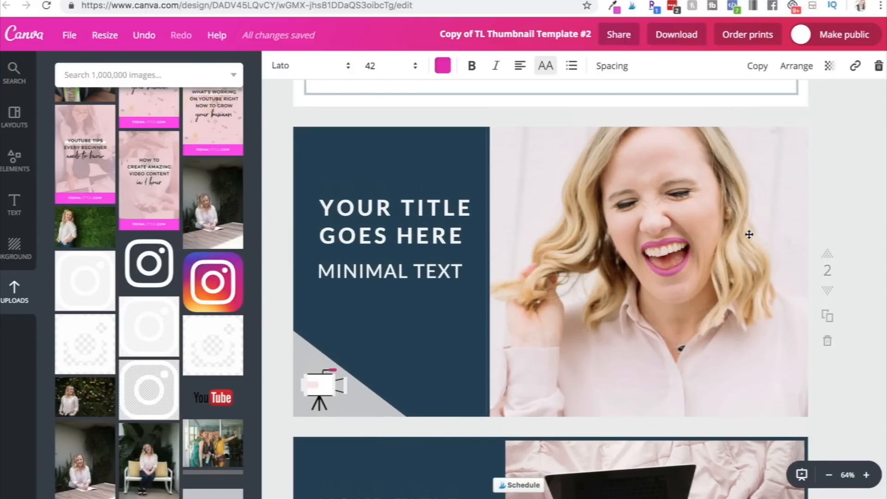
pyautogui.scroll(1, 749, 234)
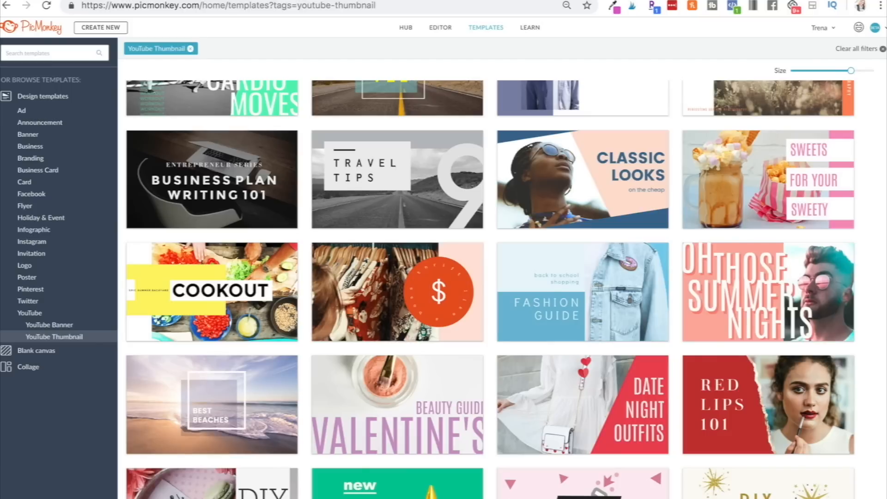
# Switch to PicMonkey and create a blank 1080p HD Video canvas of 1920 x 1080 px.
pyautogui.click(112, 31)
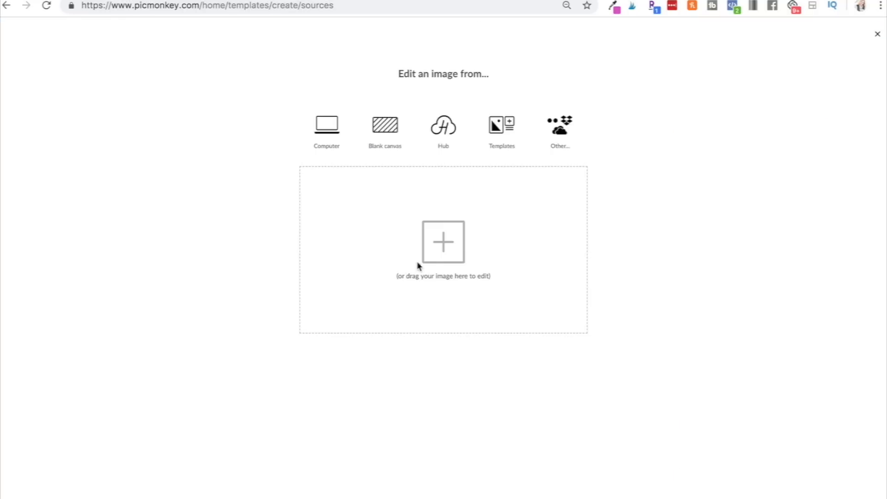
pyautogui.click(389, 142)
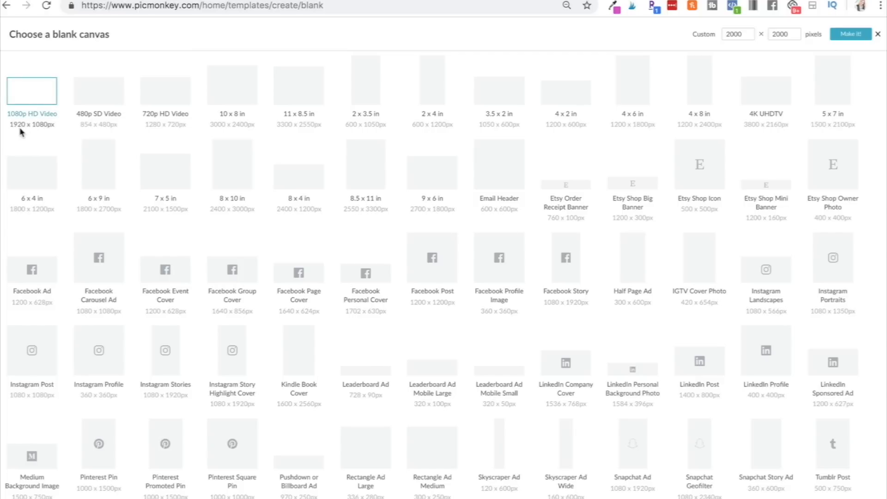
pyautogui.click(36, 95)
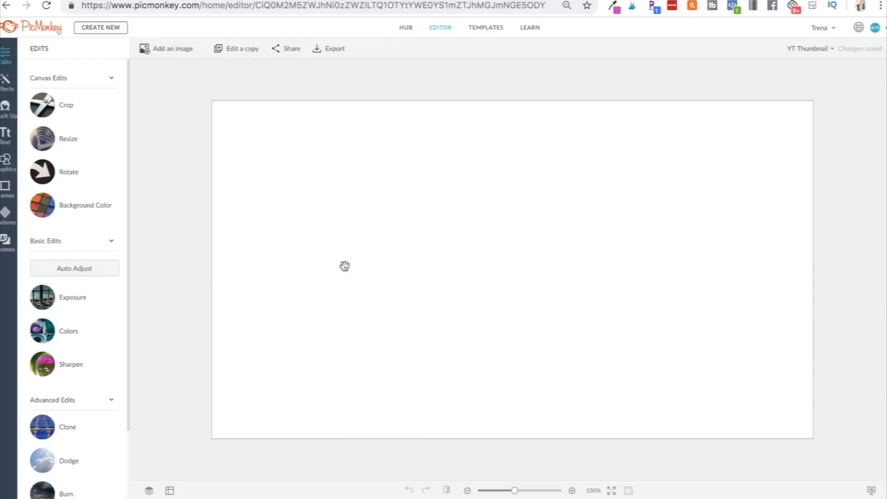
# Add a photo to the canvas and apply an Exposure adjustment raising its brightness to 11%.
pyautogui.click(180, 51)
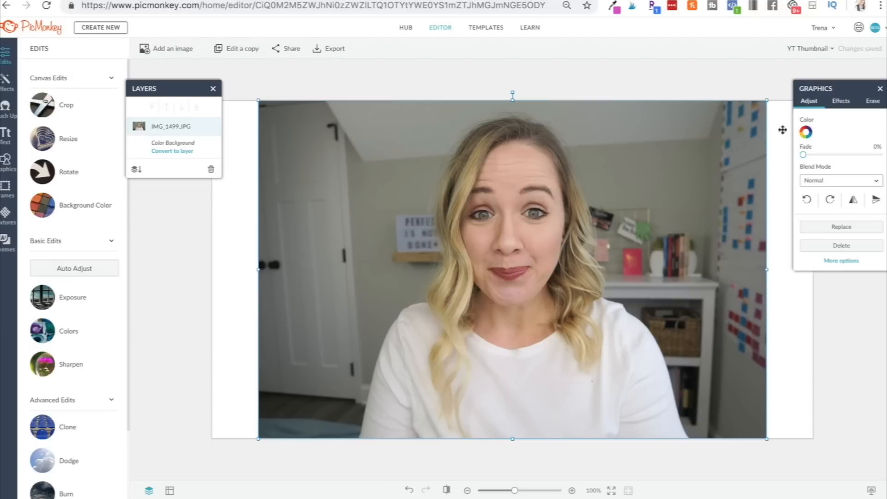
pyautogui.click(84, 299)
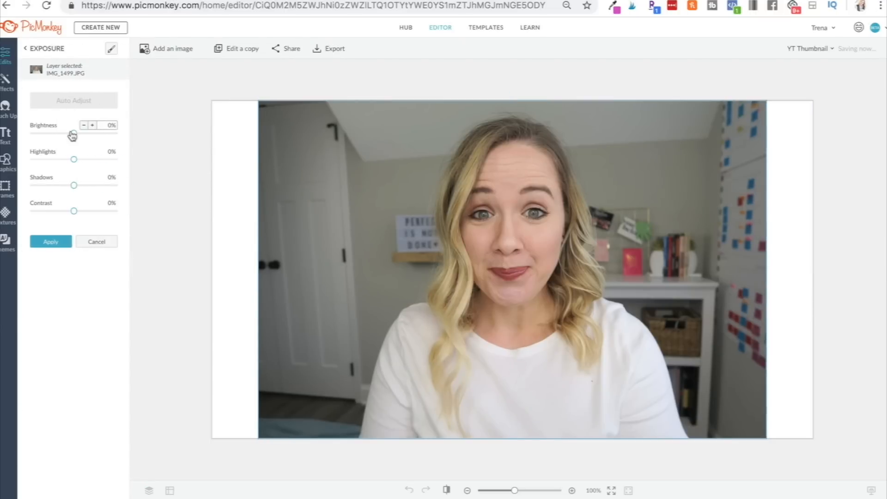
pyautogui.moveTo(74, 136); pyautogui.dragTo(80, 137)
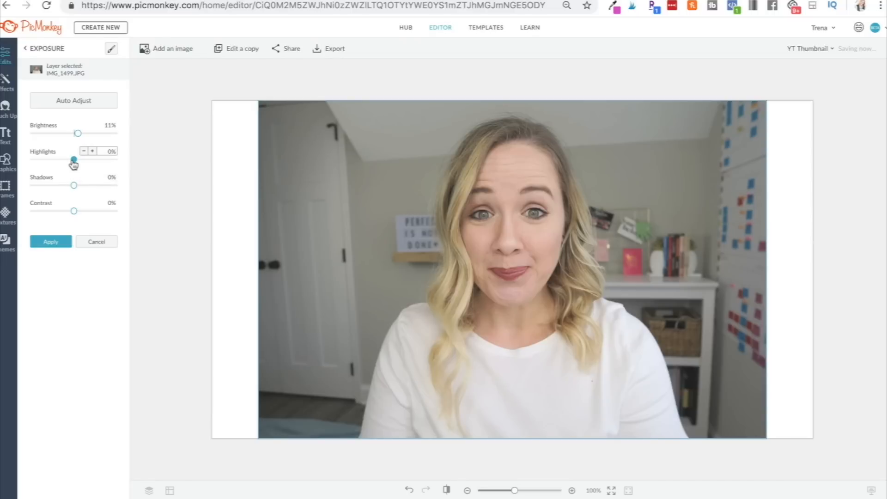
pyautogui.moveTo(78, 160); pyautogui.dragTo(79, 161)
pyautogui.click(59, 242)
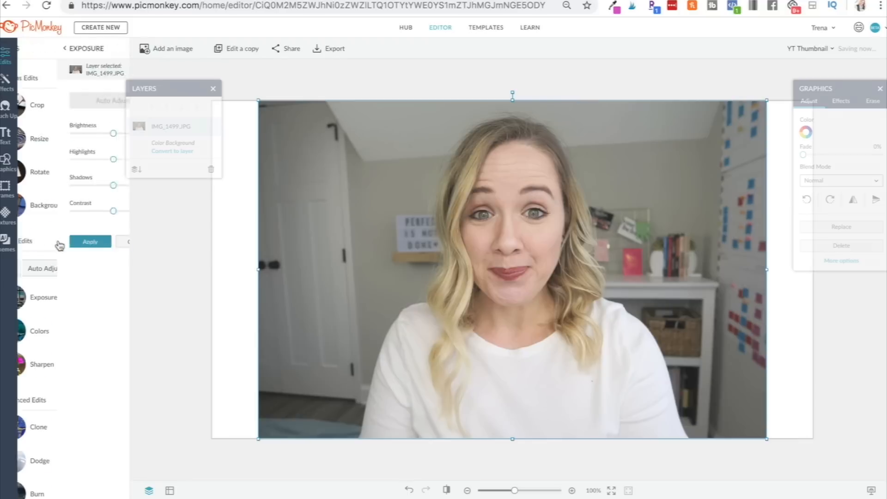
# Apply a Colors adjustment to the photo with saturation 18%, vibrance 26% and temperature -16%.
pyautogui.scroll(-1, 69, 291)
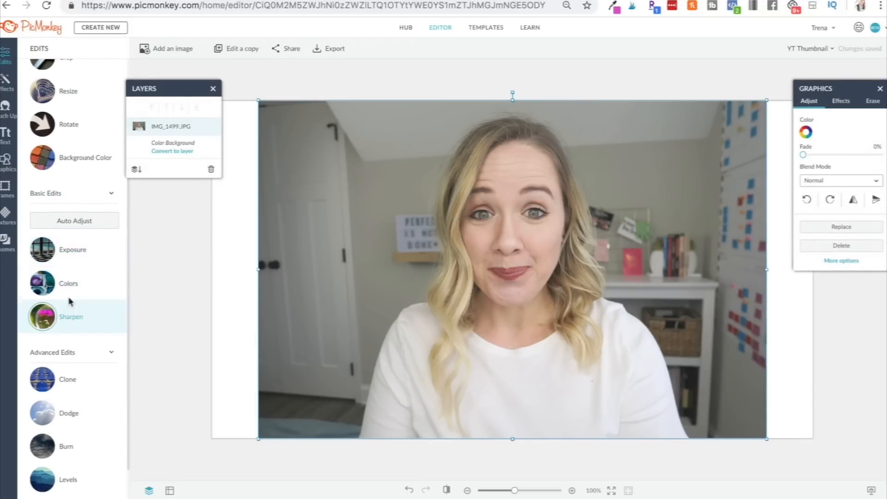
pyautogui.click(66, 291)
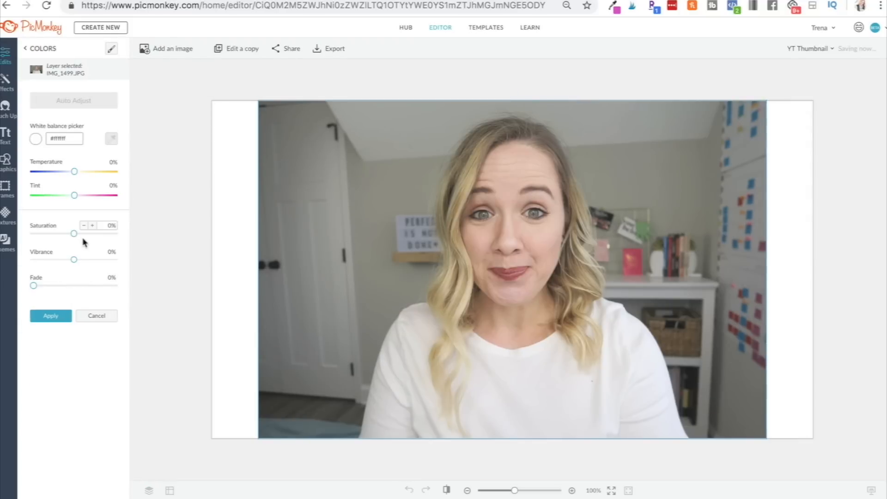
pyautogui.moveTo(74, 234); pyautogui.dragTo(82, 260)
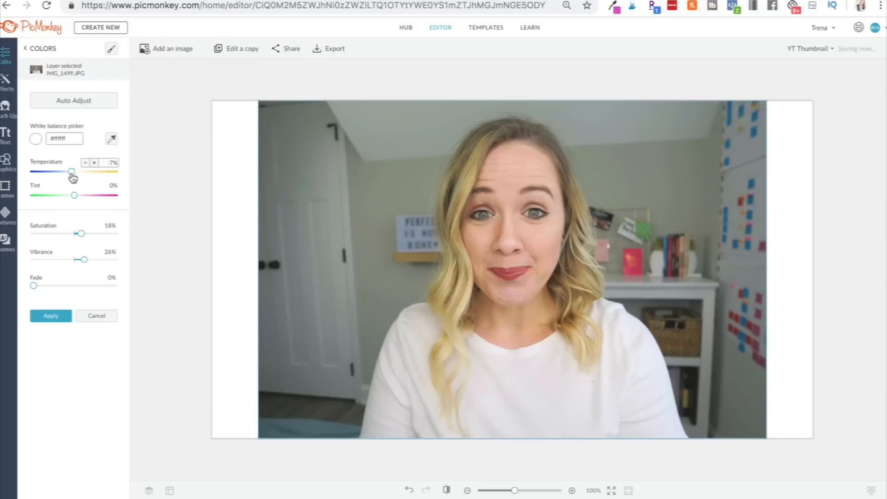
pyautogui.moveTo(72, 177); pyautogui.dragTo(69, 177)
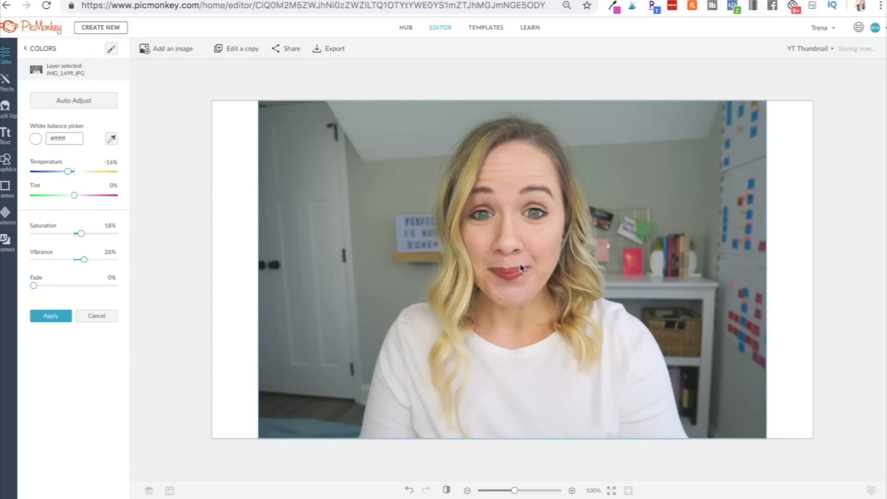
pyautogui.click(50, 317)
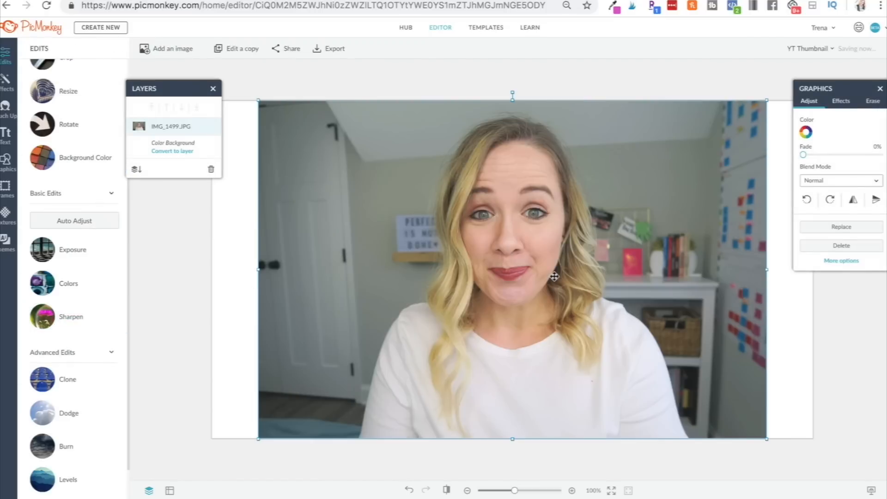
# Enlarge the photo and shift it left so it fills the left part of the canvas.
pyautogui.moveTo(767, 439); pyautogui.dragTo(880, 495)
pyautogui.moveTo(588, 338); pyautogui.dragTo(419, 311)
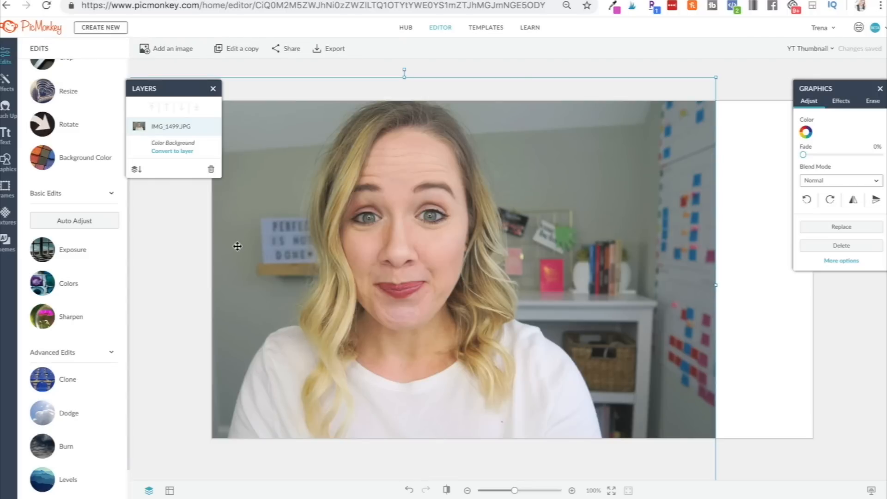
# Erase the photo's background around the person with a large eraser brush of size 414.
pyautogui.click(875, 102)
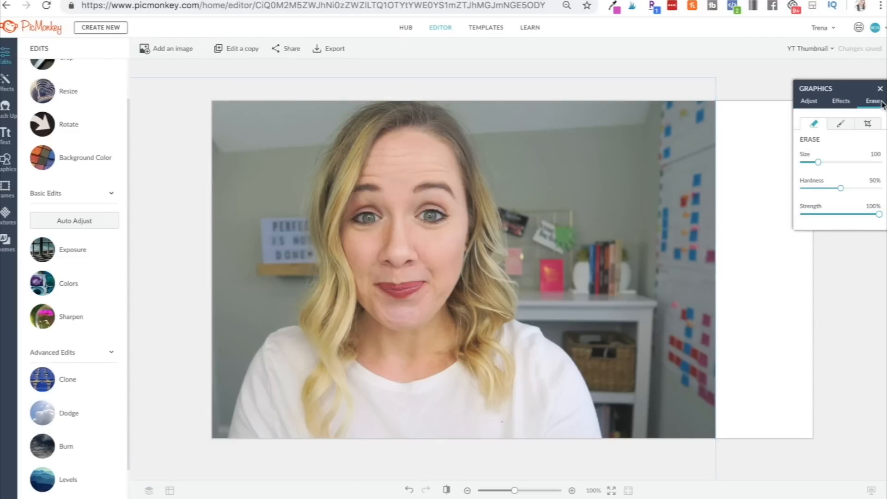
pyautogui.moveTo(477, 110)
pyautogui.mouseDown()
pyautogui.moveTo(507, 134)
pyautogui.moveTo(531, 191)
pyautogui.mouseUp()
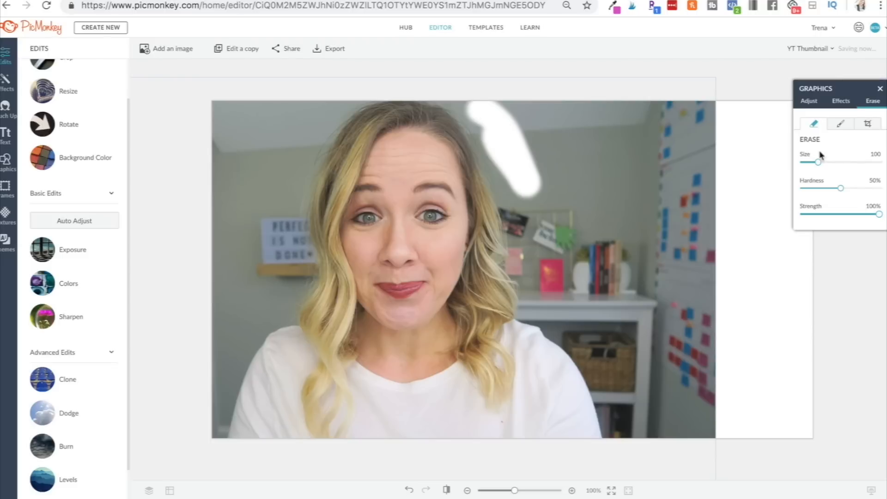
pyautogui.moveTo(818, 162); pyautogui.dragTo(866, 163)
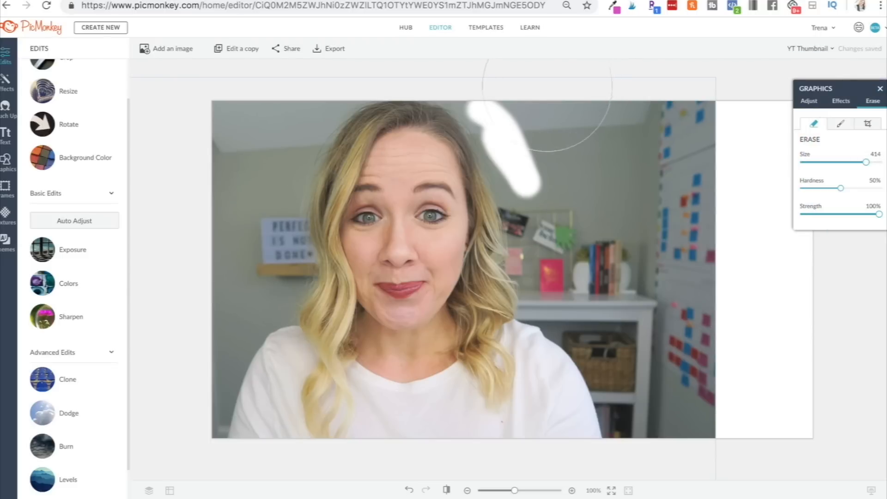
pyautogui.moveTo(545, 92)
pyautogui.mouseDown()
pyautogui.moveTo(571, 179)
pyautogui.moveTo(616, 194)
pyautogui.moveTo(685, 194)
pyautogui.moveTo(683, 151)
pyautogui.moveTo(637, 129)
pyautogui.moveTo(577, 133)
pyautogui.moveTo(673, 122)
pyautogui.moveTo(685, 166)
pyautogui.moveTo(683, 300)
pyautogui.moveTo(704, 433)
pyautogui.moveTo(642, 304)
pyautogui.moveTo(587, 261)
pyautogui.moveTo(573, 234)
pyautogui.moveTo(539, 109)
pyautogui.mouseUp()
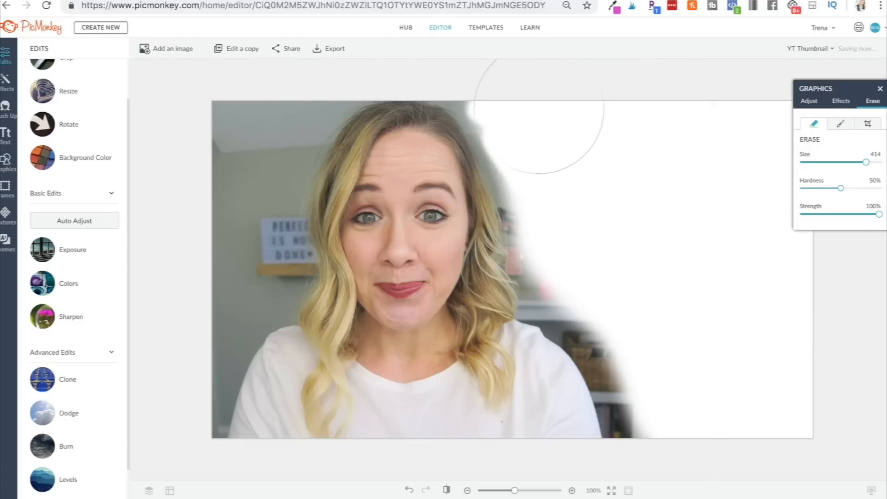
pyautogui.click(267, 125)
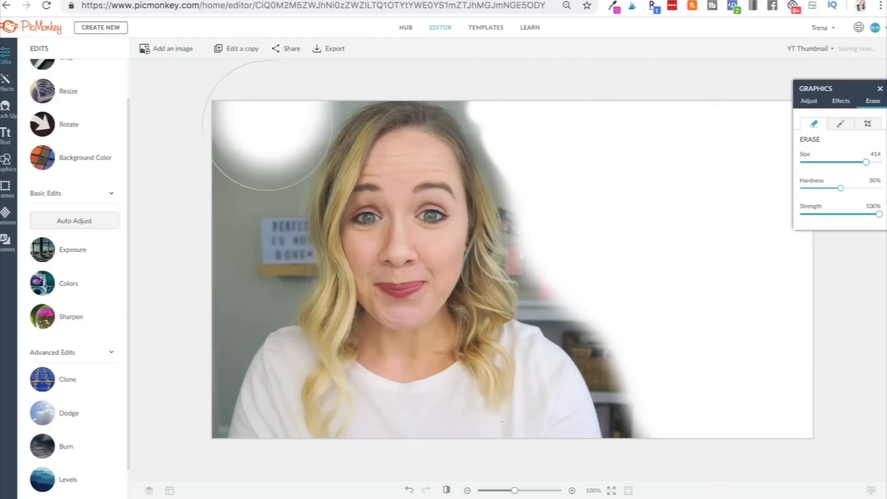
pyautogui.moveTo(267, 125)
pyautogui.mouseDown()
pyautogui.moveTo(246, 184)
pyautogui.moveTo(242, 235)
pyautogui.moveTo(252, 266)
pyautogui.moveTo(194, 309)
pyautogui.moveTo(162, 383)
pyautogui.mouseUp()
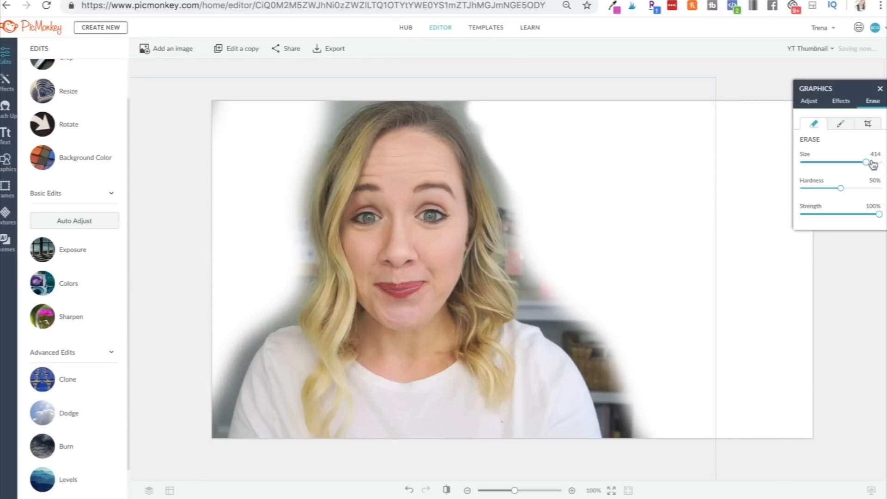
# Reduce the eraser size to 67 and erase the remaining background around the hair and shoulders.
pyautogui.moveTo(872, 164); pyautogui.dragTo(813, 166)
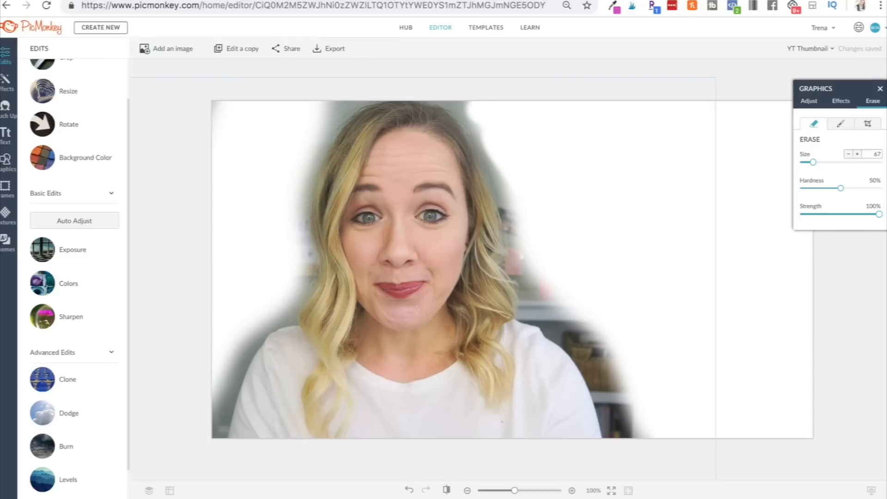
pyautogui.moveTo(440, 95)
pyautogui.mouseDown()
pyautogui.moveTo(486, 140)
pyautogui.moveTo(526, 309)
pyautogui.mouseUp()
pyautogui.moveTo(524, 315)
pyautogui.mouseDown()
pyautogui.moveTo(586, 359)
pyautogui.moveTo(578, 358)
pyautogui.moveTo(601, 390)
pyautogui.moveTo(610, 434)
pyautogui.moveTo(635, 428)
pyautogui.moveTo(639, 401)
pyautogui.moveTo(640, 435)
pyautogui.mouseUp()
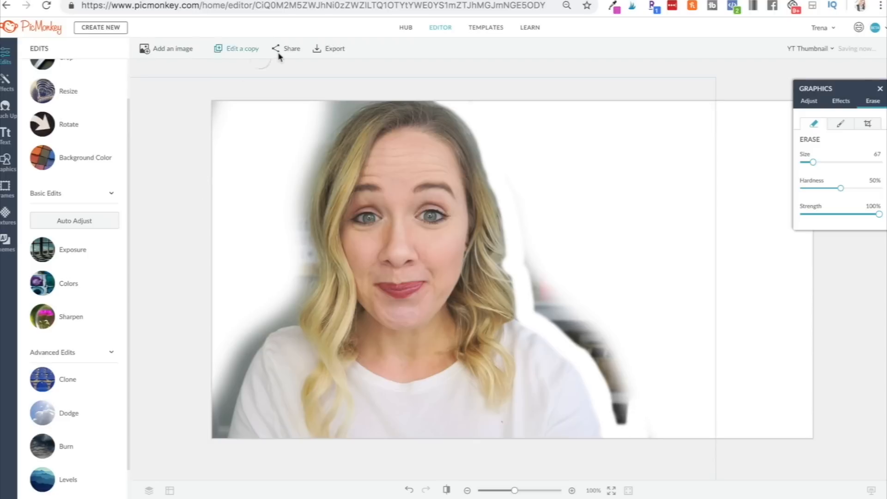
pyautogui.moveTo(363, 97)
pyautogui.mouseDown()
pyautogui.moveTo(333, 139)
pyautogui.moveTo(298, 323)
pyautogui.moveTo(231, 415)
pyautogui.moveTo(323, 115)
pyautogui.mouseUp()
pyautogui.moveTo(545, 277); pyautogui.dragTo(583, 323)
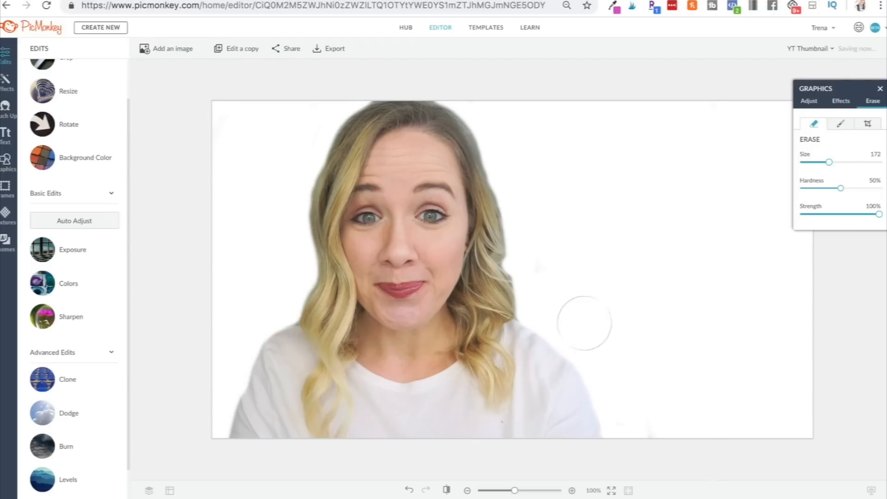
# Move the cut-out photo left and enlarge it from its corner.
pyautogui.click(813, 100)
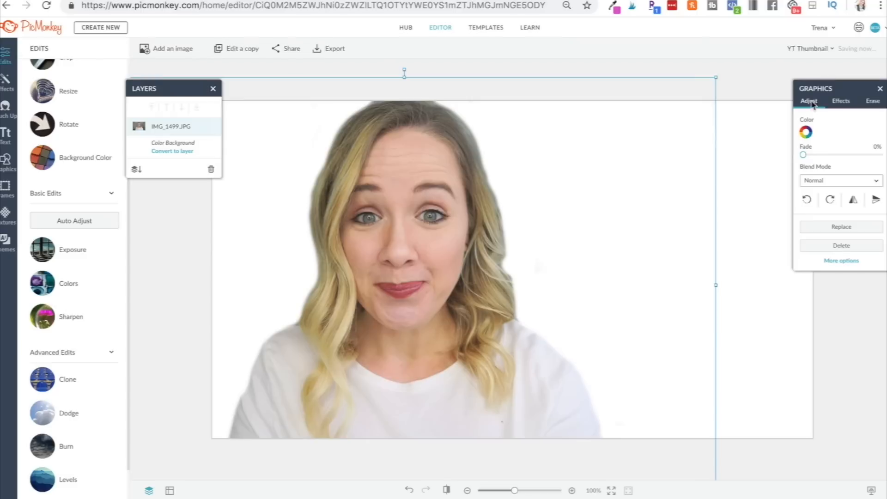
pyautogui.moveTo(462, 249)
pyautogui.mouseDown()
pyautogui.moveTo(508, 233)
pyautogui.moveTo(556, 189)
pyautogui.moveTo(629, 188)
pyautogui.moveTo(565, 163)
pyautogui.moveTo(536, 179)
pyautogui.moveTo(598, 231)
pyautogui.moveTo(456, 247)
pyautogui.moveTo(434, 240)
pyautogui.moveTo(411, 264)
pyautogui.mouseUp()
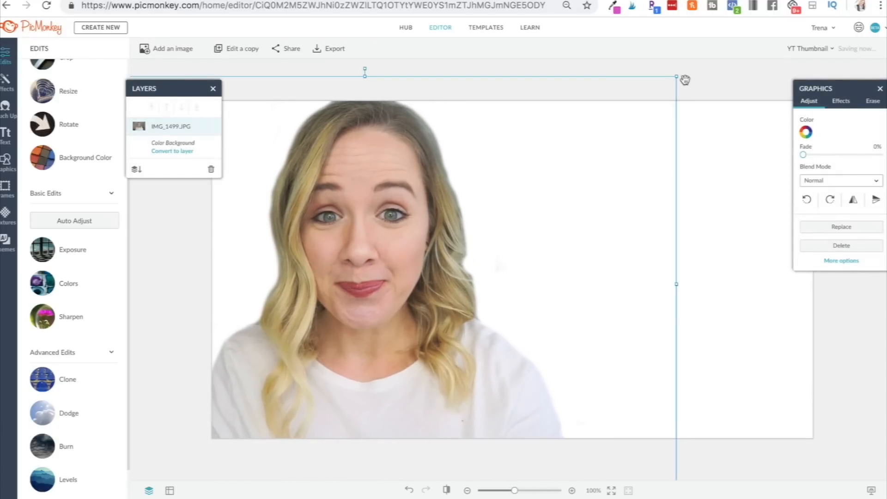
pyautogui.moveTo(676, 79); pyautogui.dragTo(735, 49)
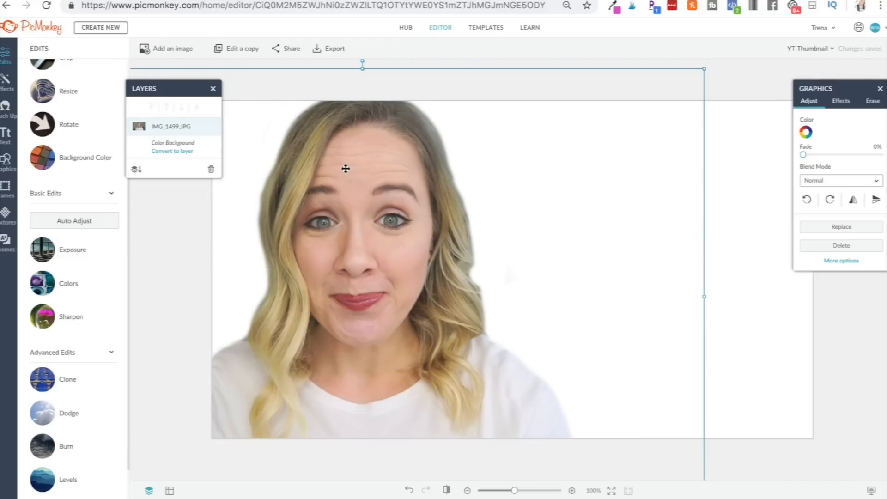
# Add a solid square graphic and change its color to bright pink.
pyautogui.scroll(1, 55, 309)
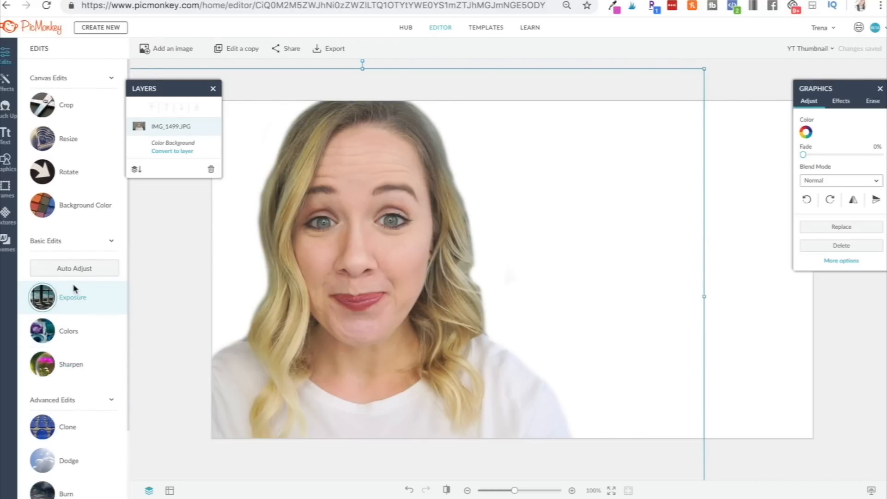
pyautogui.click(5, 162)
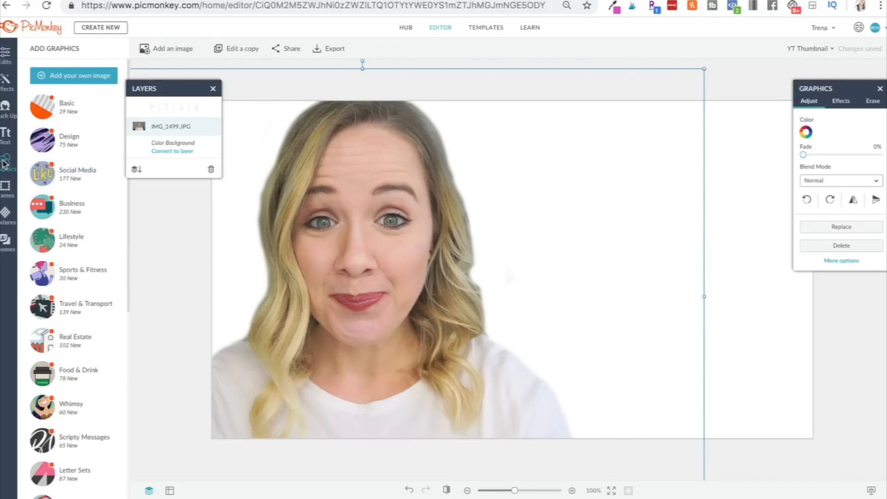
pyautogui.click(52, 113)
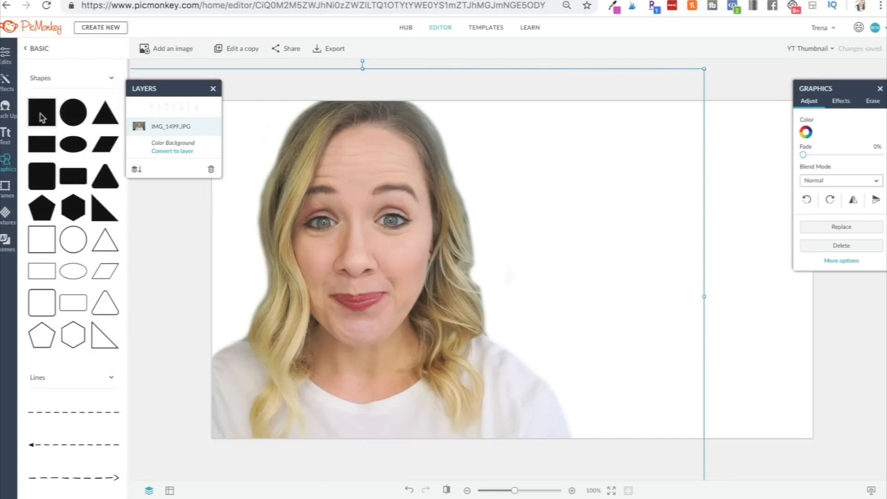
pyautogui.click(41, 117)
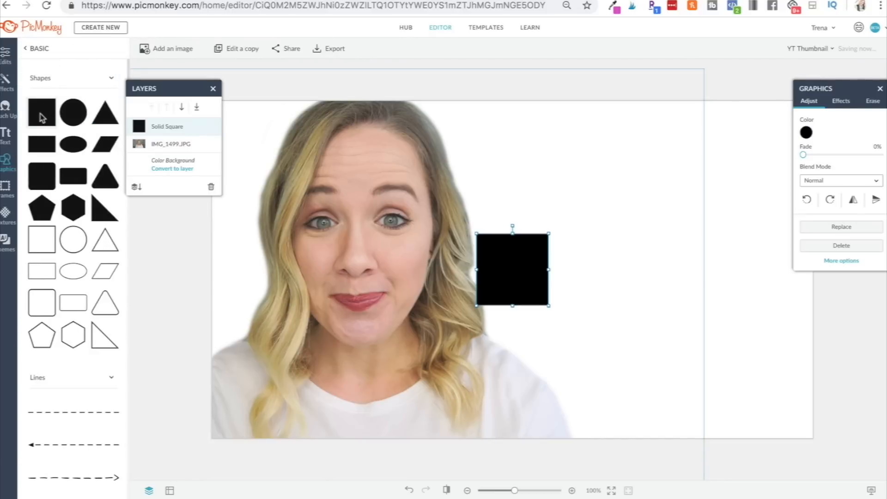
pyautogui.click(806, 132)
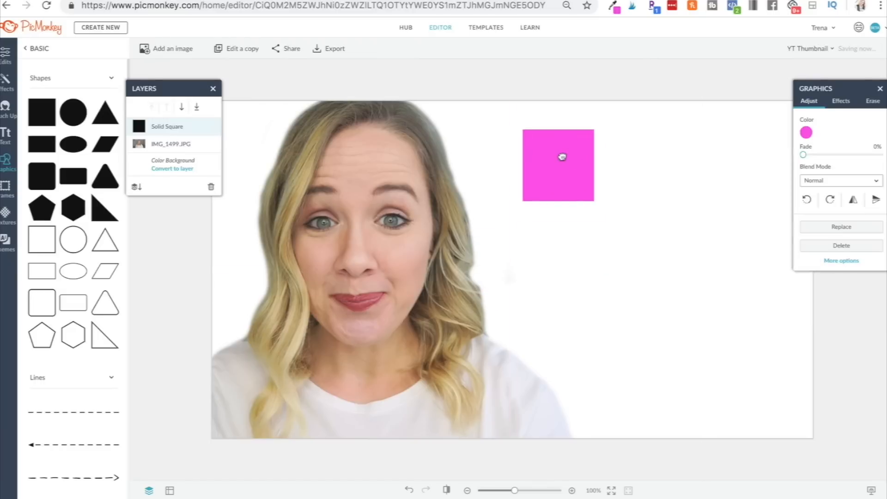
pyautogui.moveTo(562, 154); pyautogui.dragTo(556, 134)
# Stretch the pink square to cover the whole canvas and move the photo layer above it.
pyautogui.moveTo(542, 170); pyautogui.dragTo(568, 463)
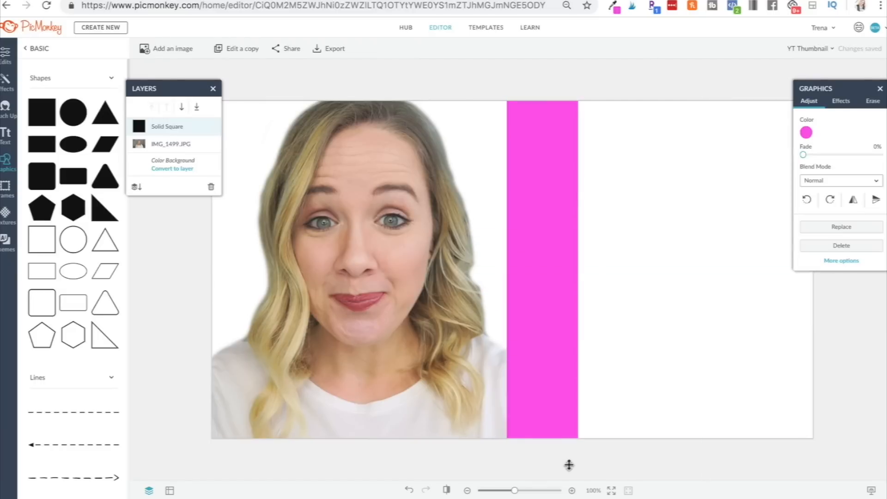
pyautogui.moveTo(576, 277); pyautogui.dragTo(848, 282)
pyautogui.moveTo(503, 288); pyautogui.dragTo(135, 287)
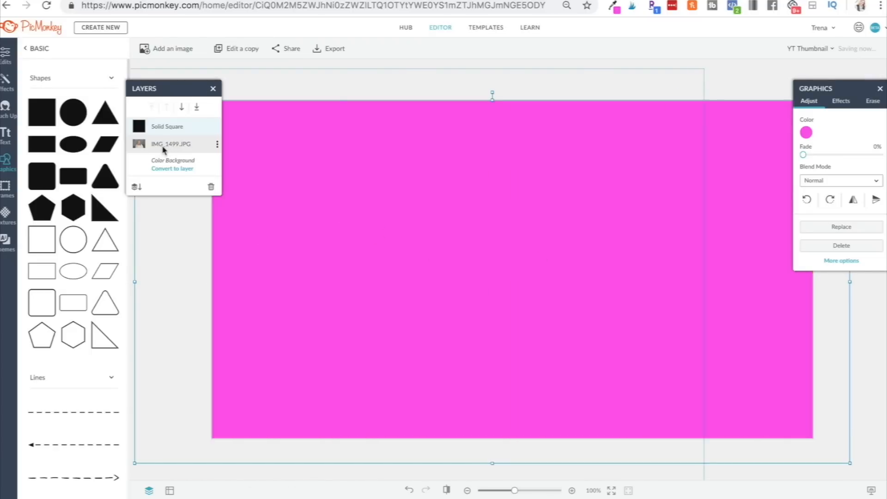
pyautogui.moveTo(150, 146); pyautogui.dragTo(176, 124)
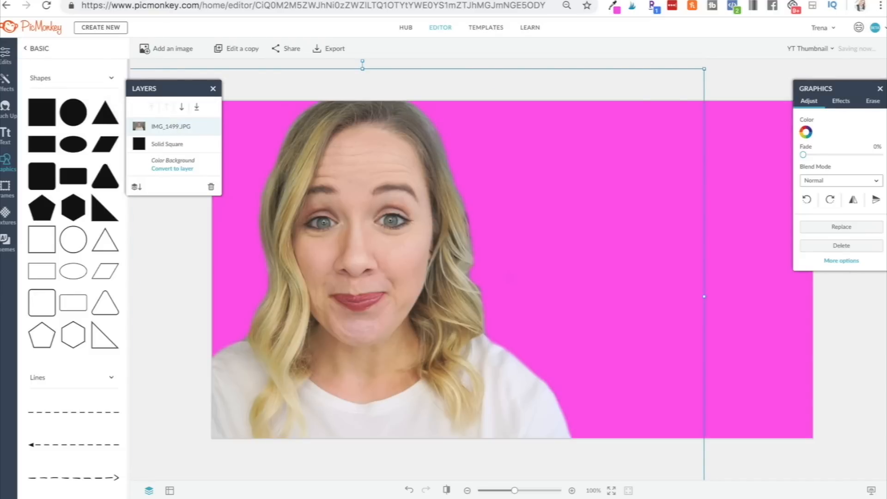
# Add a solid rectangle in the upper right of the canvas and color it white.
pyautogui.click(832, 366)
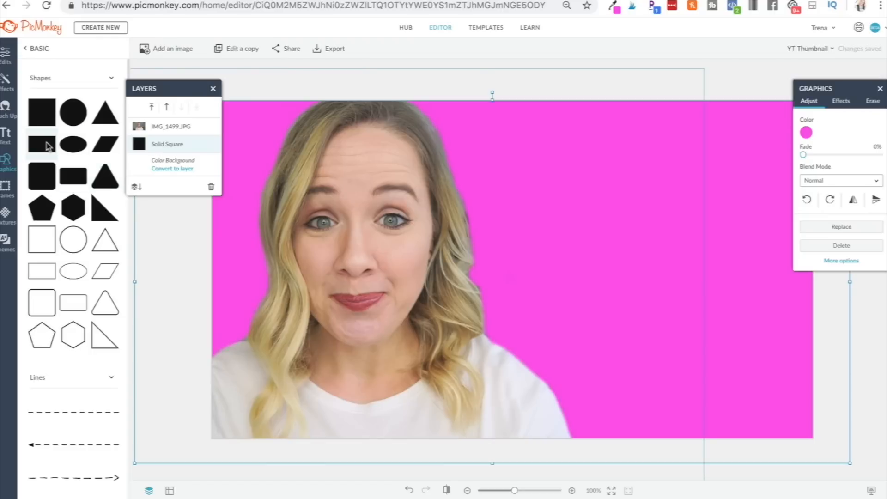
pyautogui.click(54, 144)
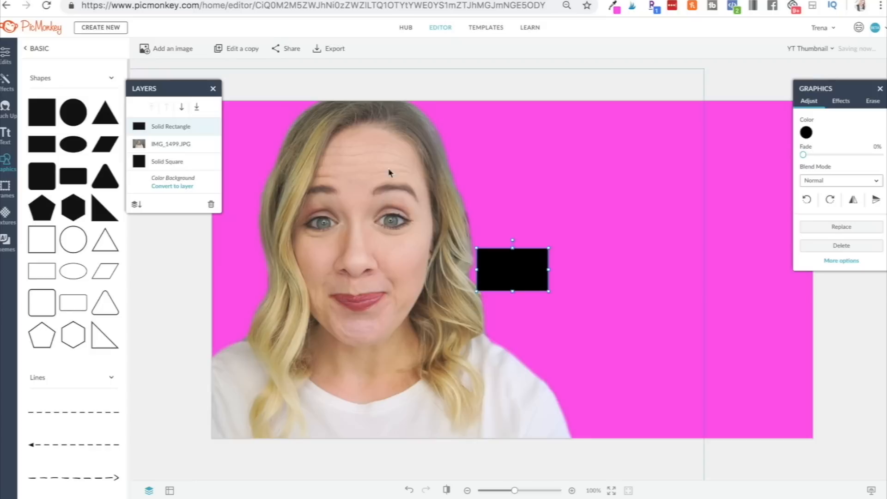
pyautogui.moveTo(505, 273); pyautogui.dragTo(696, 144)
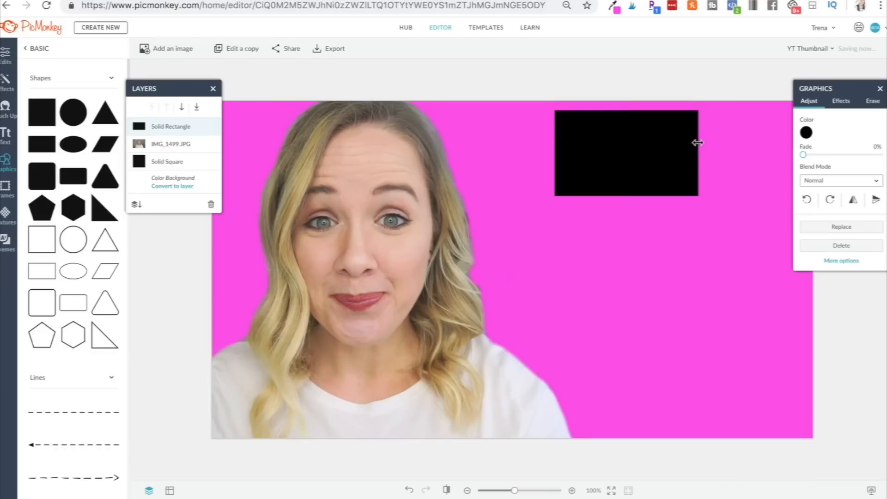
pyautogui.moveTo(627, 109); pyautogui.dragTo(626, 137)
pyautogui.click(806, 132)
pyautogui.click(798, 206)
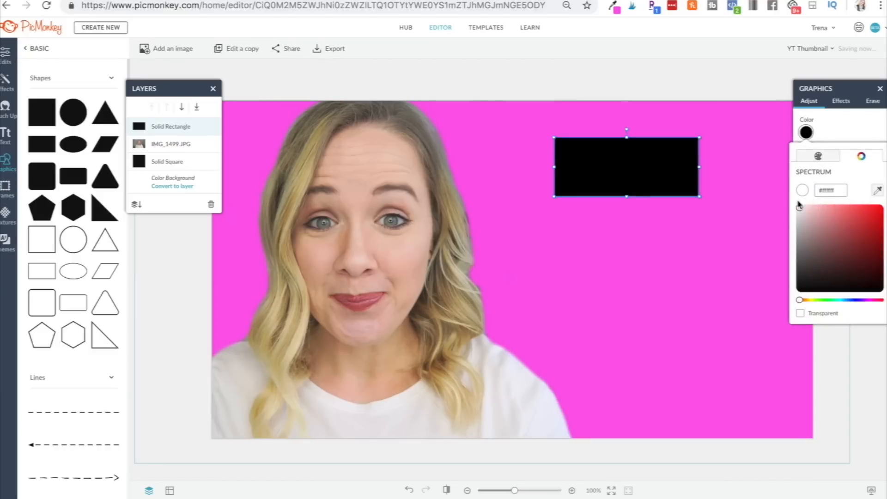
pyautogui.click(784, 205)
# Widen the white rectangle to the left and right and adjust its height into a banner.
pyautogui.moveTo(699, 166); pyautogui.dragTo(780, 166)
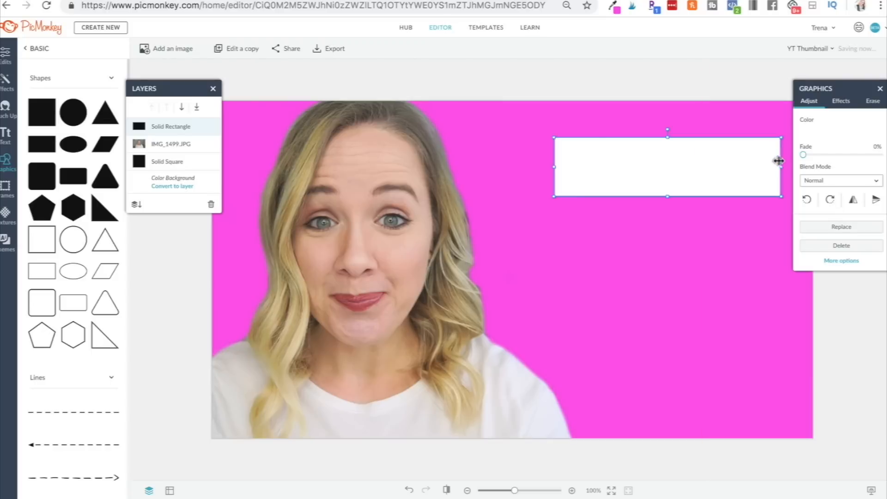
pyautogui.moveTo(555, 167); pyautogui.dragTo(519, 166)
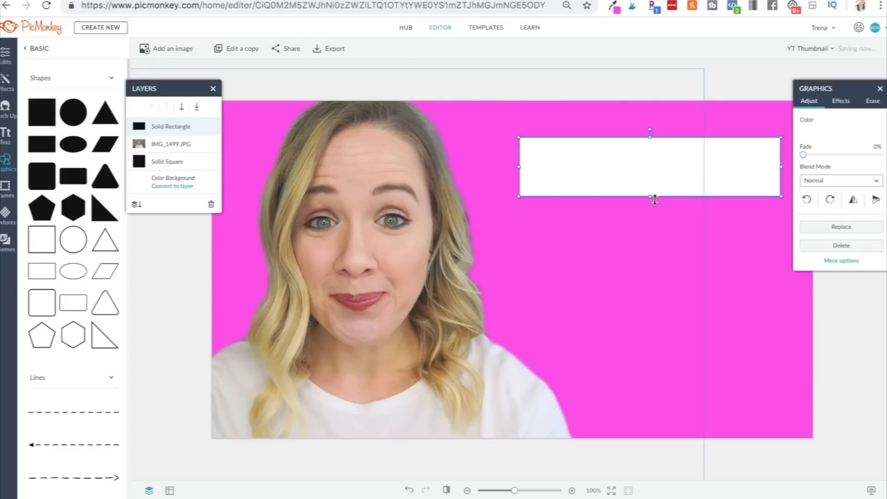
pyautogui.moveTo(650, 197); pyautogui.dragTo(652, 166)
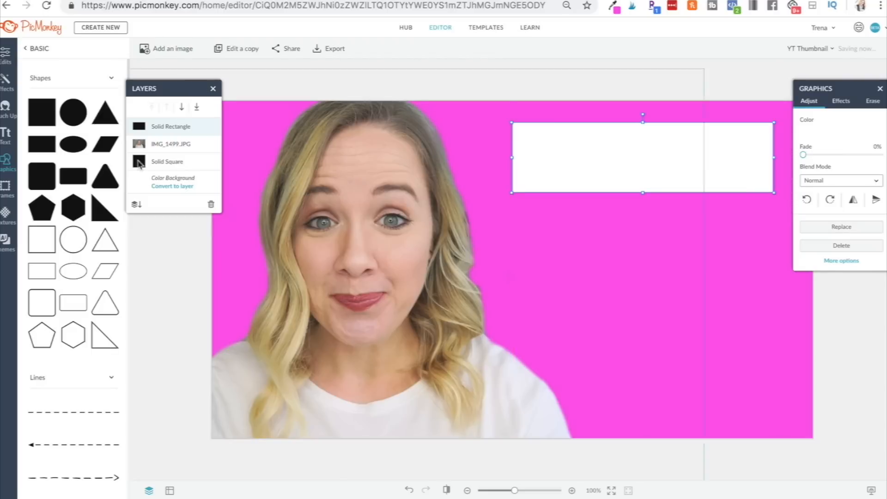
# Copy and paste the white rectangle, placing the duplicate below the first one.
pyautogui.rightClick(545, 162)
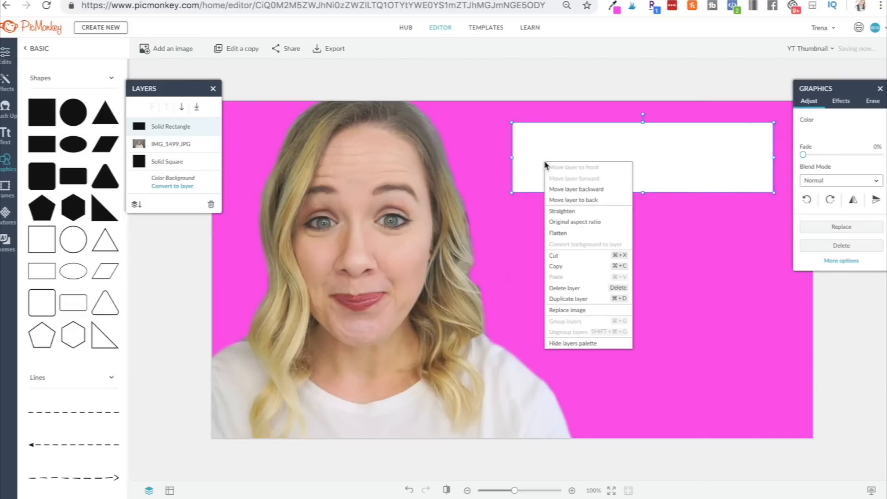
pyautogui.click(595, 267)
pyautogui.rightClick(596, 269)
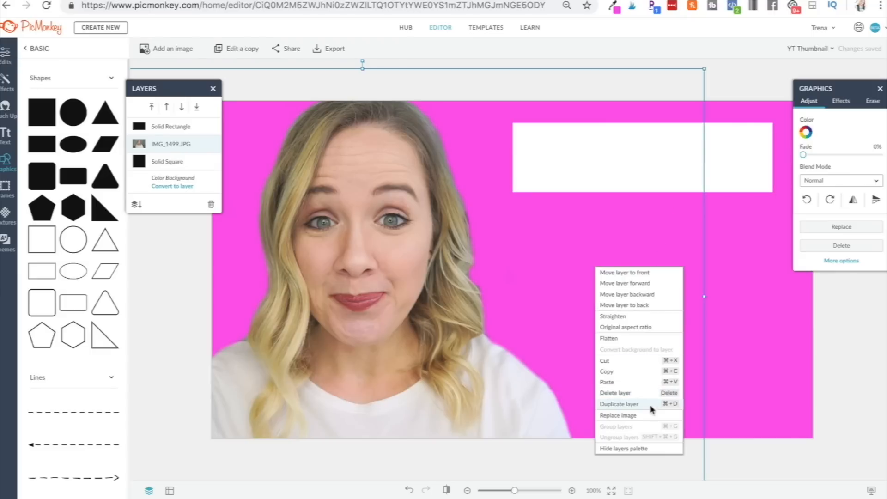
pyautogui.click(642, 381)
pyautogui.moveTo(642, 168); pyautogui.dragTo(647, 271)
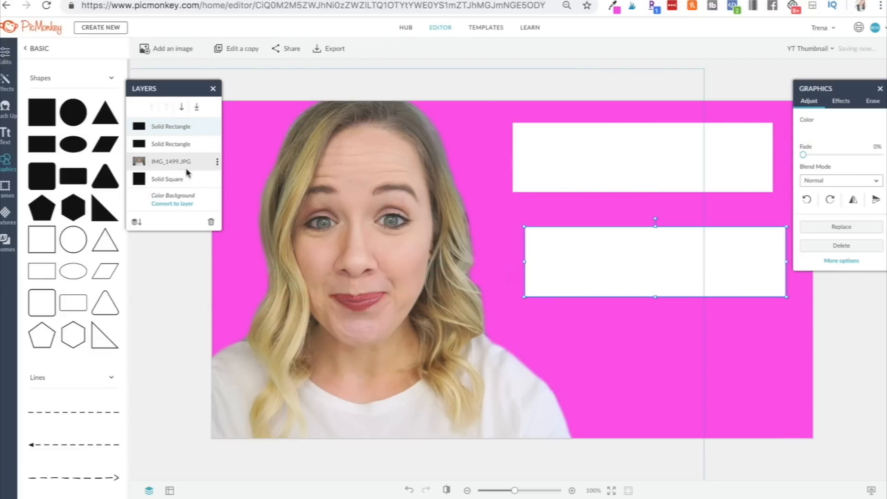
# Add a text box and set its font to Montserrat by searching the font list.
pyautogui.click(7, 136)
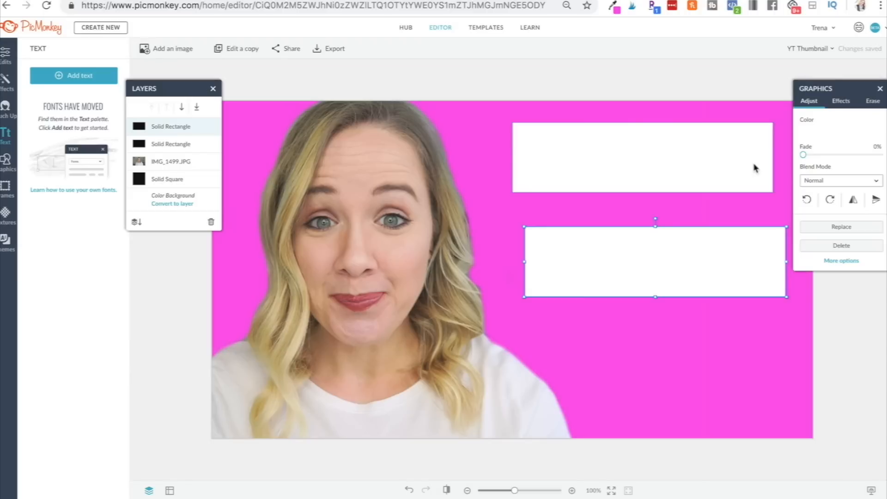
pyautogui.press('t')
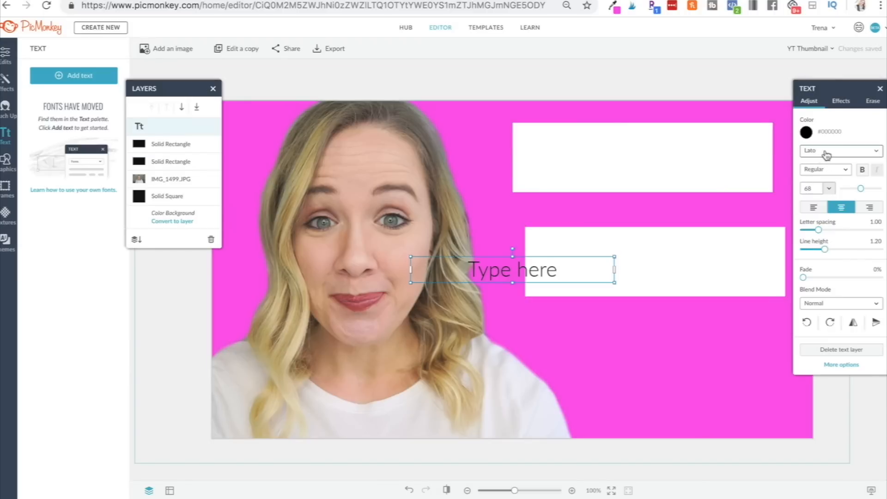
pyautogui.click(827, 152)
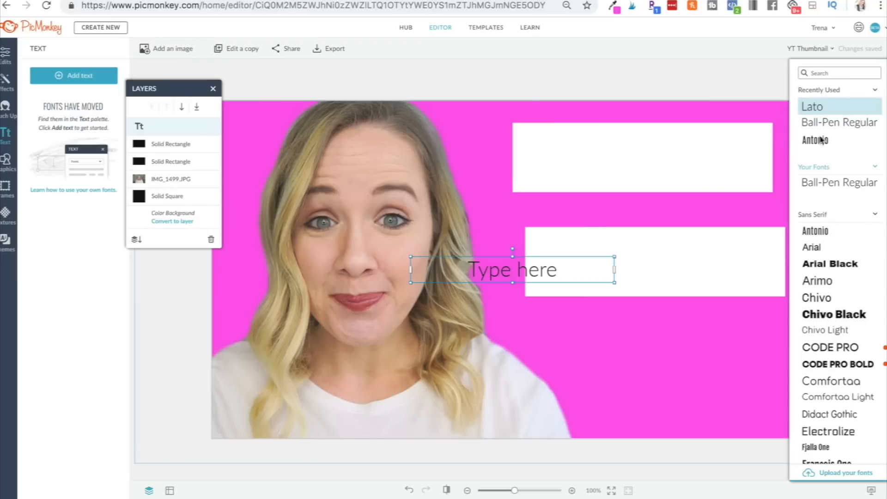
pyautogui.click(819, 73)
pyautogui.write('mon')
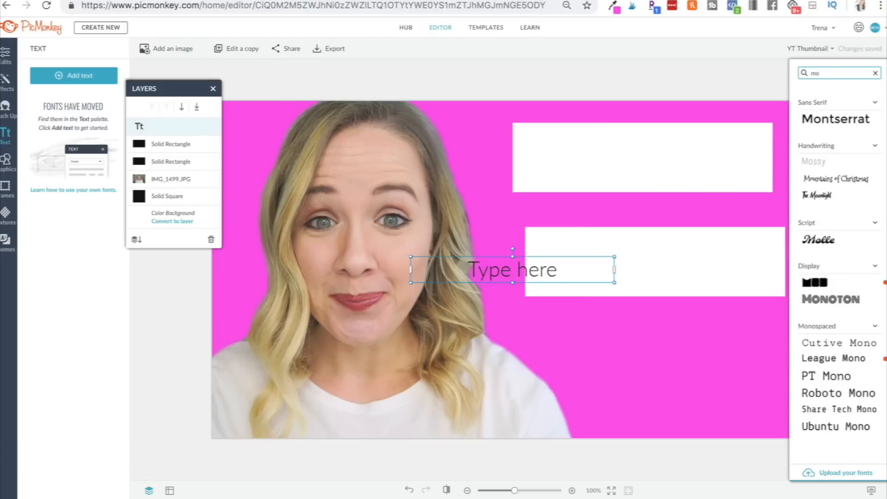
pyautogui.click(857, 116)
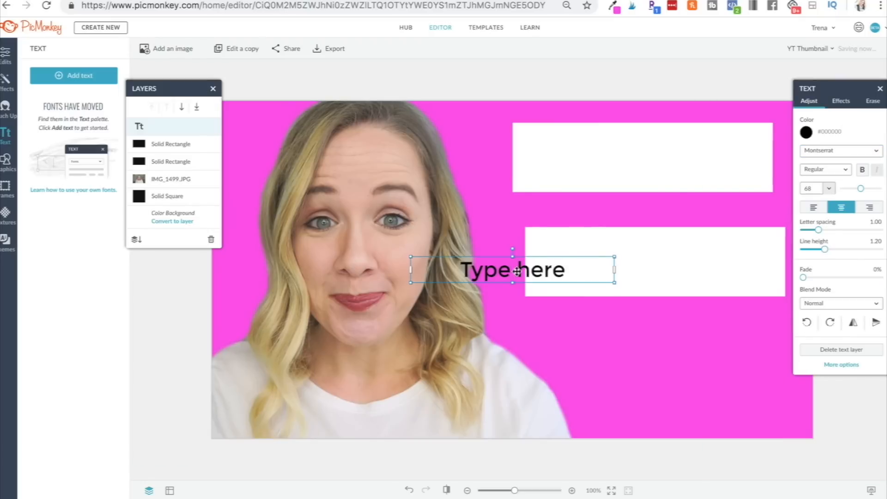
# Move the new text box onto the upper white banner, enter the word Thumbnails, and enlarge it to size 135.
pyautogui.moveTo(513, 273); pyautogui.dragTo(592, 162)
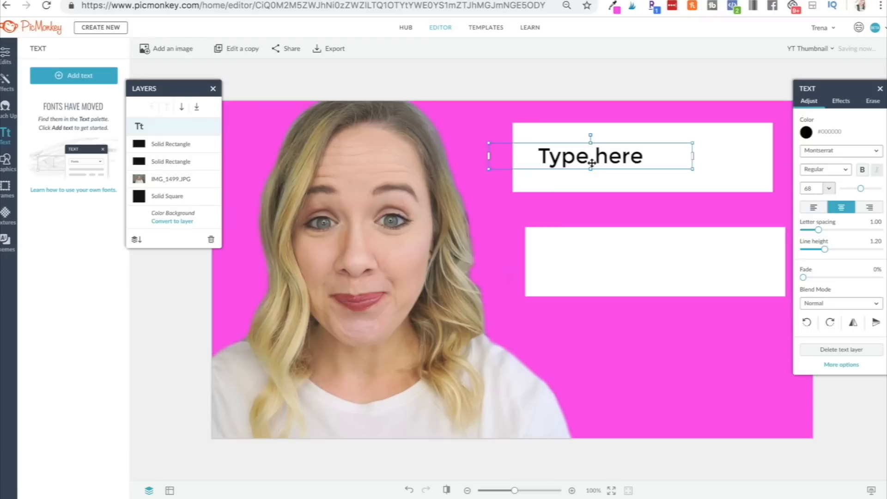
pyautogui.click(591, 162)
pyautogui.write('Thank')
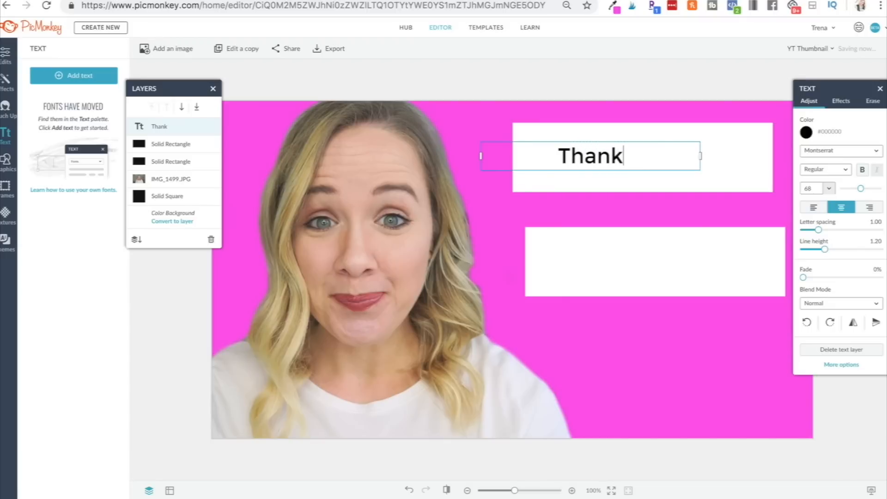
pyautogui.press('BackSpace')
pyautogui.press('BackSpace')
pyautogui.press('BackSpace')
pyautogui.write('umbnails')
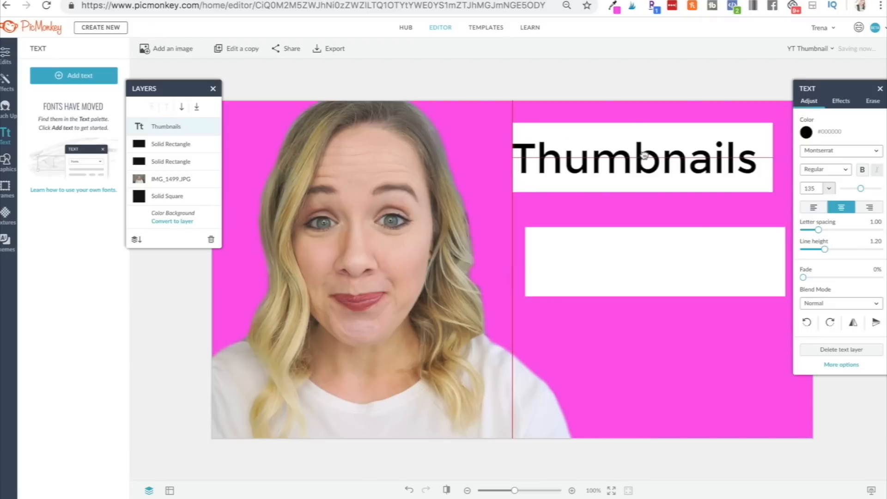
pyautogui.moveTo(643, 156); pyautogui.dragTo(644, 155)
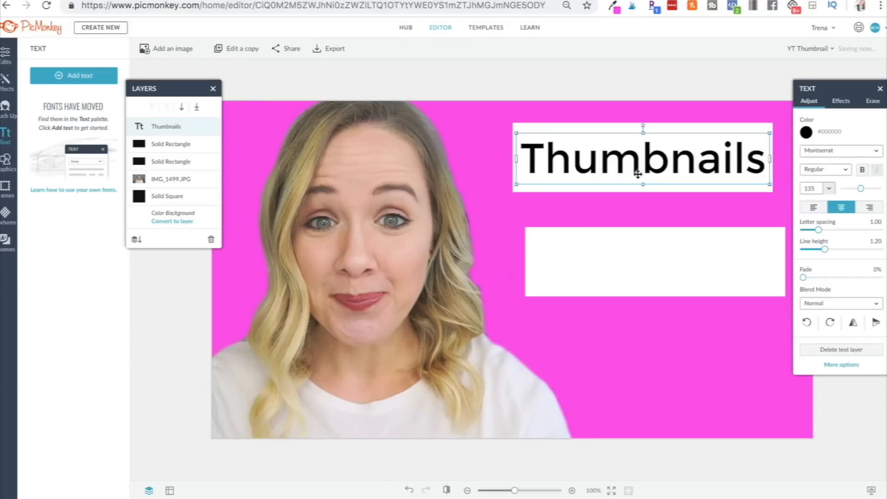
# Add a second text box reading For More VIEWS! in the same font.
pyautogui.click(627, 191)
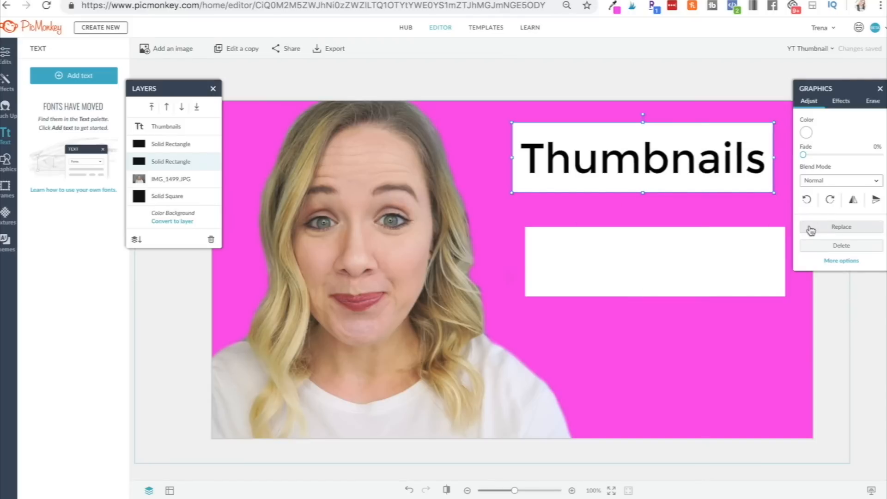
pyautogui.click(74, 75)
pyautogui.write('FOrM')
pyautogui.press('BackSpace')
pyautogui.press('BackSpace')
pyautogui.press('BackSpace')
pyautogui.press('BackSpace')
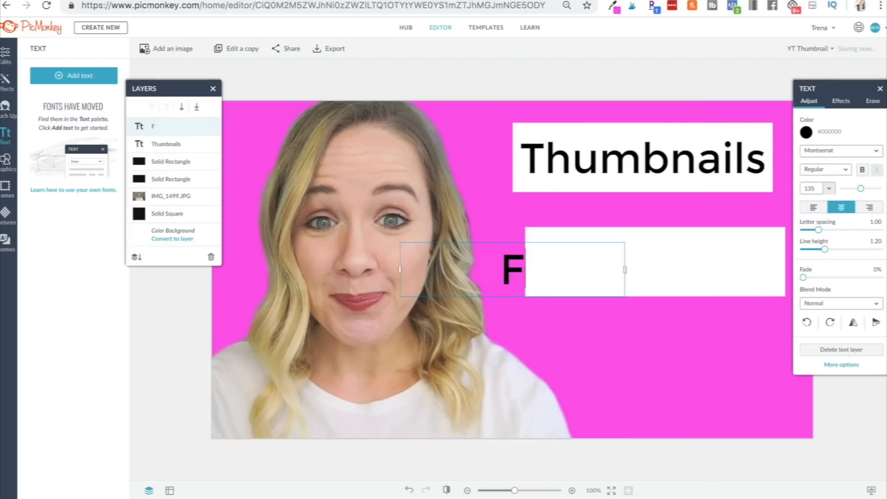
pyautogui.write('or More ')
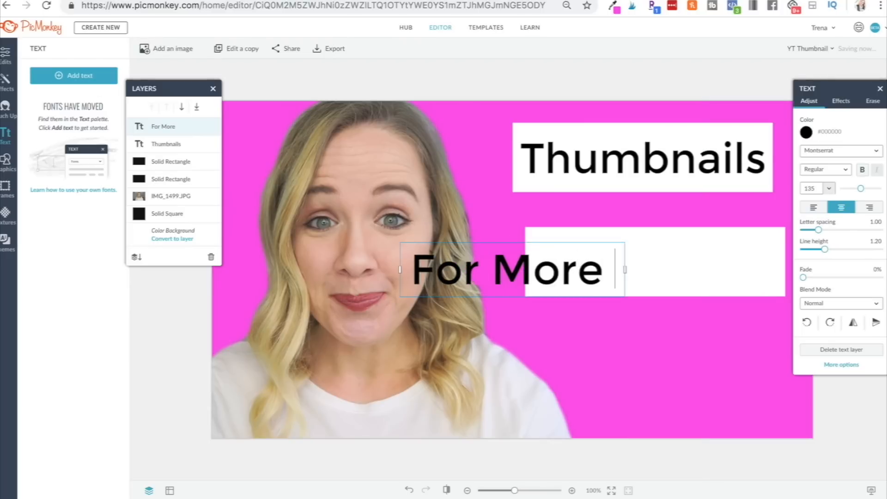
pyautogui.write('VIEWS!')
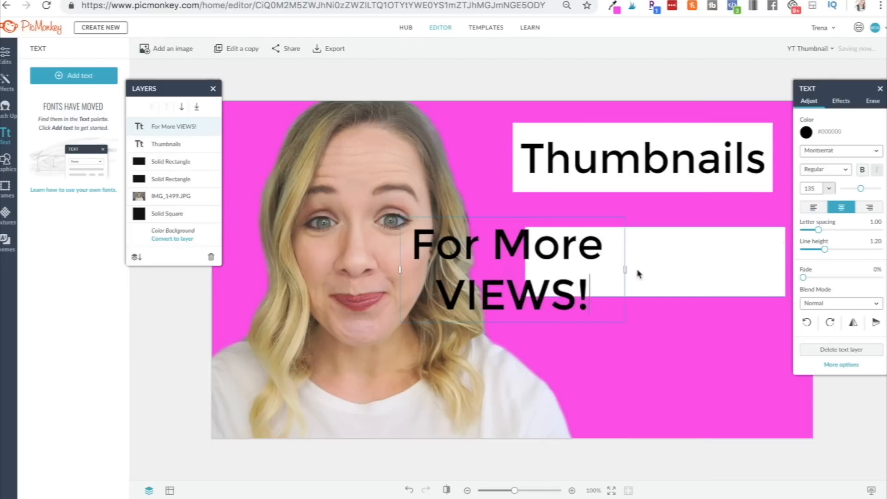
# Widen the second text box so the line fits on one row and set its font size to 107.
pyautogui.moveTo(625, 269); pyautogui.dragTo(784, 269)
pyautogui.moveTo(687, 268); pyautogui.dragTo(714, 264)
pyautogui.click(714, 268)
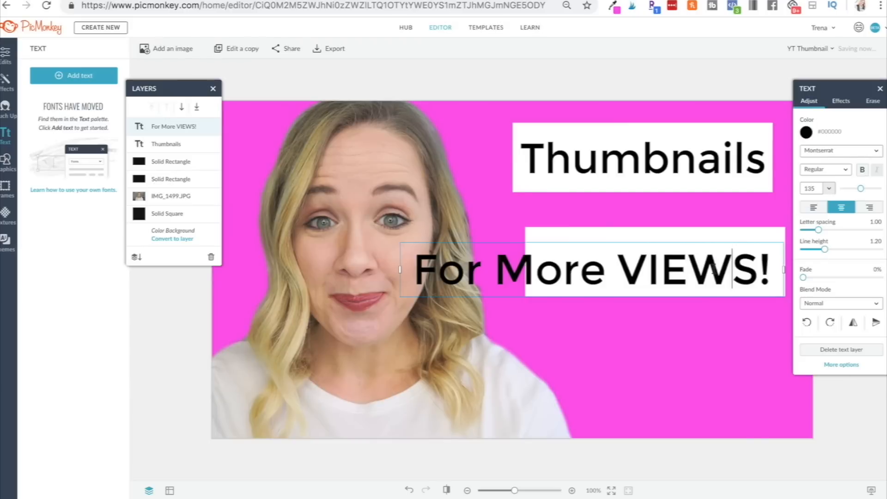
pyautogui.moveTo(769, 264); pyautogui.dragTo(408, 276)
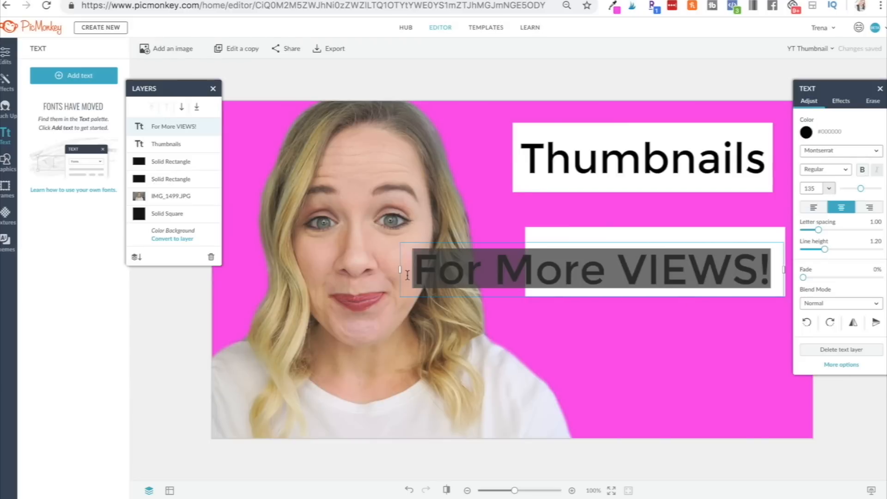
pyautogui.moveTo(862, 189); pyautogui.dragTo(860, 190)
pyautogui.click(663, 315)
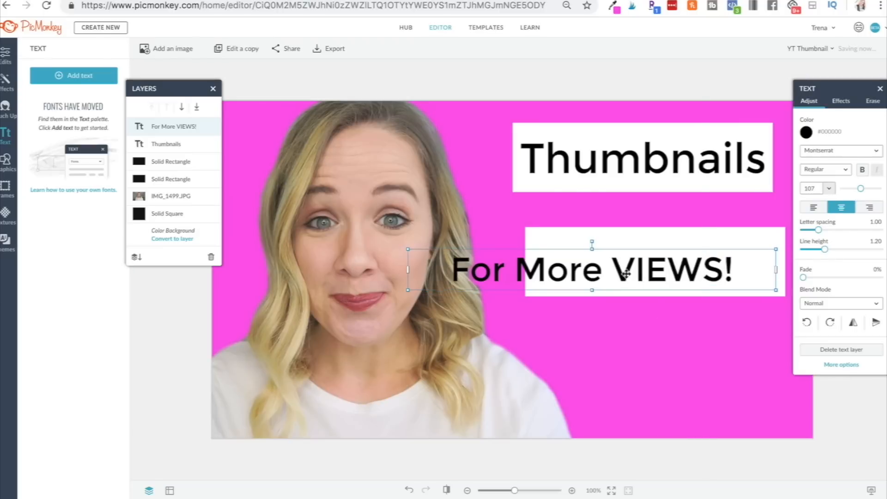
# Move the For More VIEWS! text up and fit the lower white banner snugly behind it.
pyautogui.moveTo(624, 275); pyautogui.dragTo(678, 237)
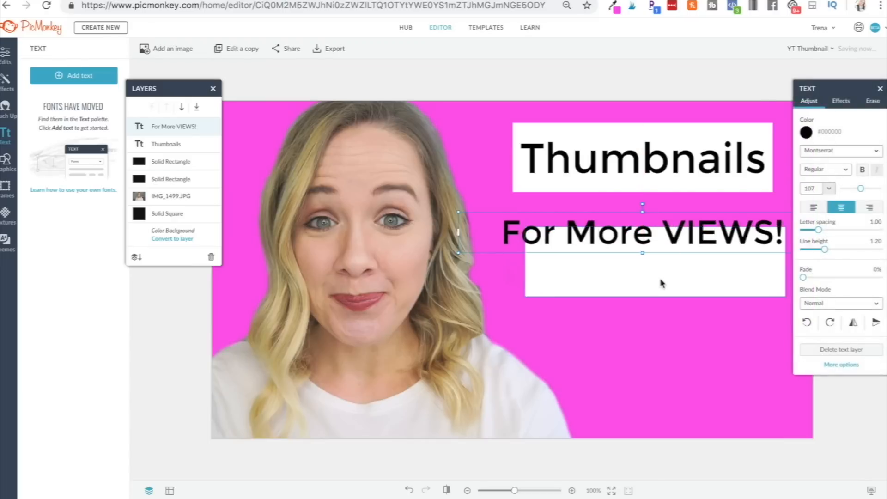
pyautogui.moveTo(661, 283); pyautogui.dragTo(631, 264)
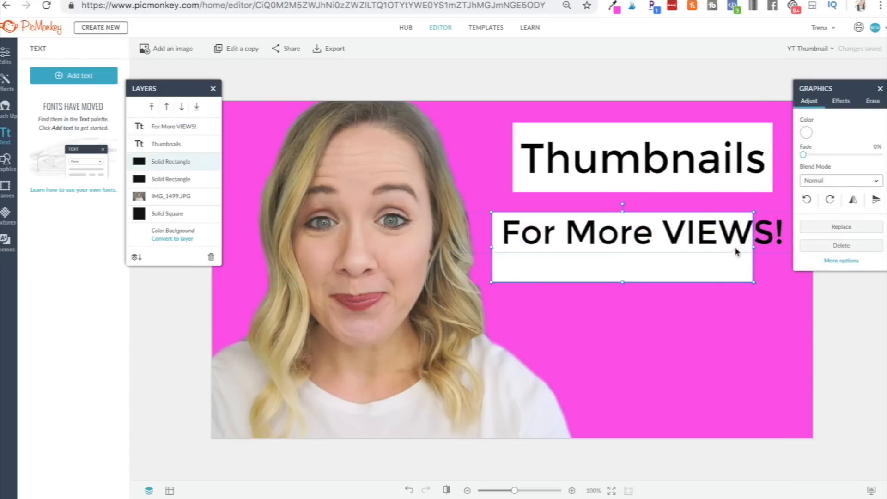
pyautogui.moveTo(754, 246); pyautogui.dragTo(789, 242)
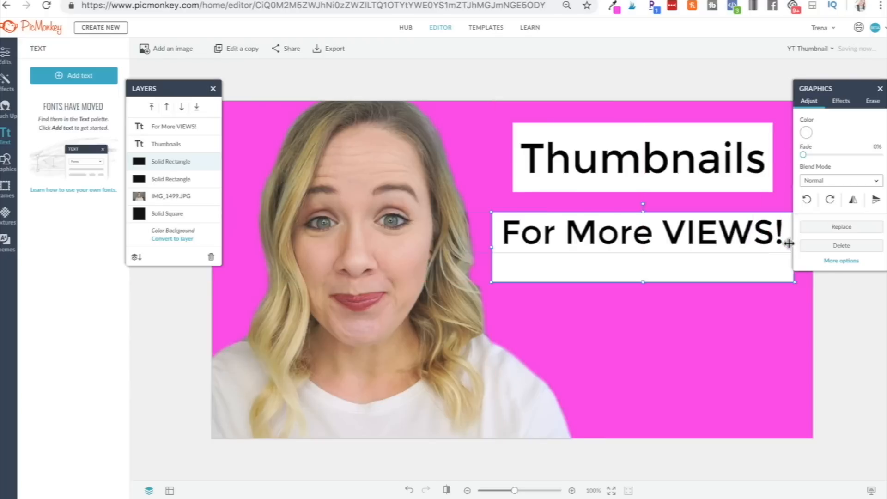
pyautogui.moveTo(644, 277); pyautogui.dragTo(644, 253)
# Trim the upper banner's height and move the lower banner with its text up just beneath it.
pyautogui.click(746, 185)
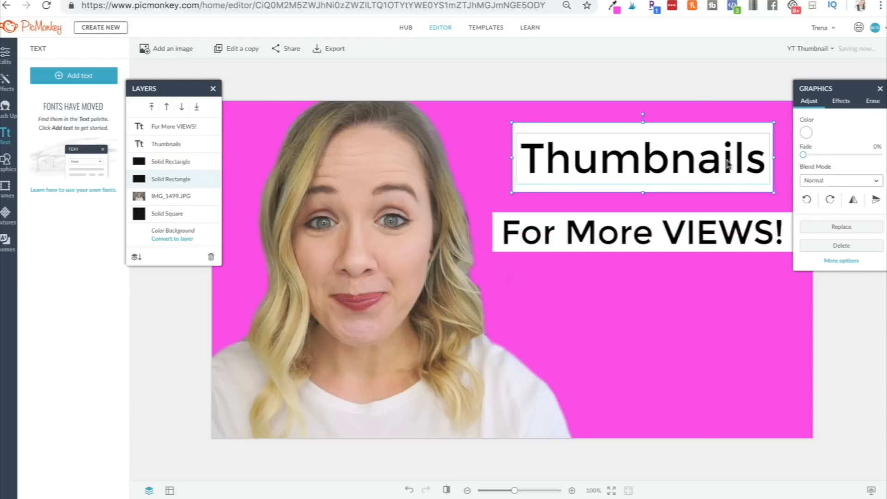
pyautogui.moveTo(651, 124)
pyautogui.mouseDown()
pyautogui.moveTo(644, 119)
pyautogui.moveTo(643, 135)
pyautogui.mouseUp()
pyautogui.moveTo(722, 248); pyautogui.dragTo(722, 225)
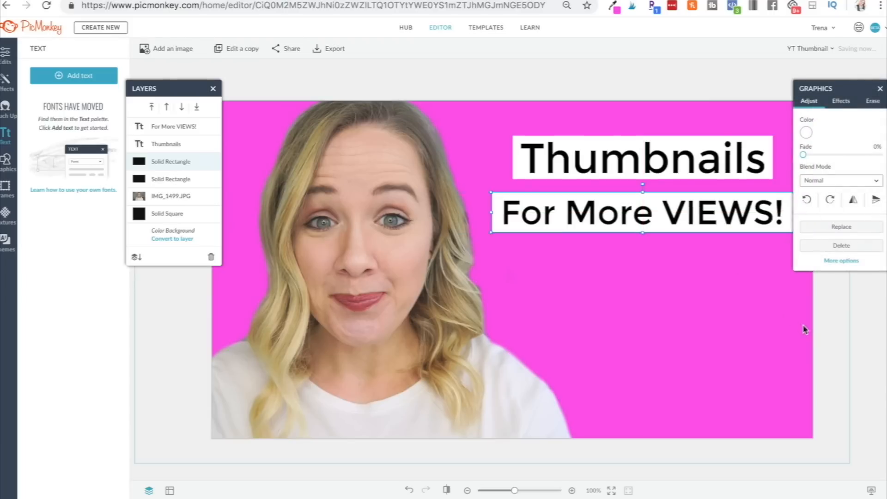
pyautogui.click(850, 332)
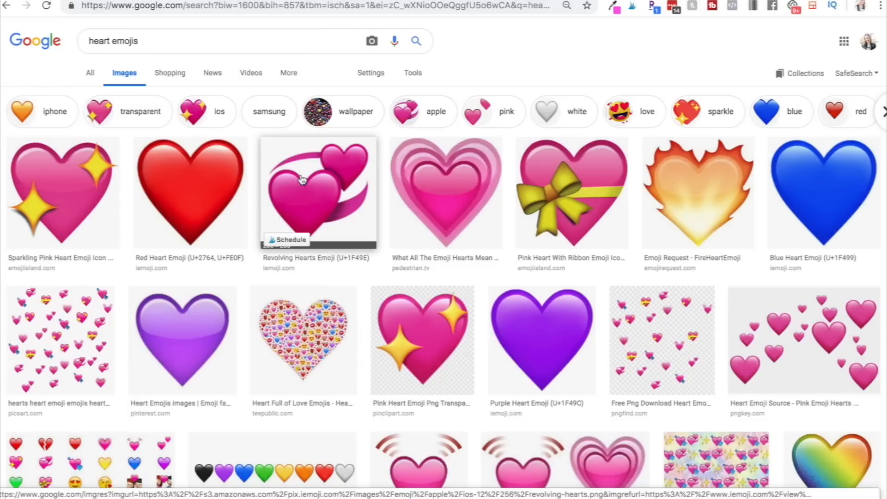
# Switch to the Google image search for heart emojis and save the sparkling pink heart image as a PNG.
pyautogui.click(301, 180)
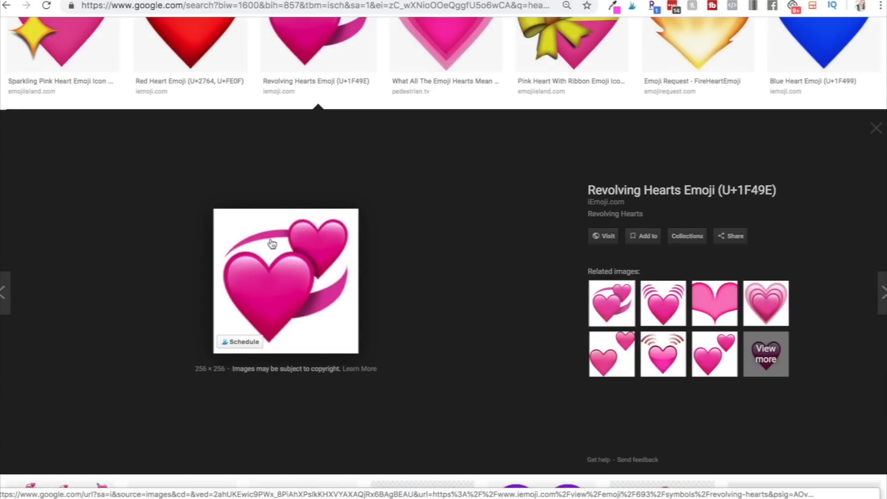
pyautogui.scroll(4, 272, 243)
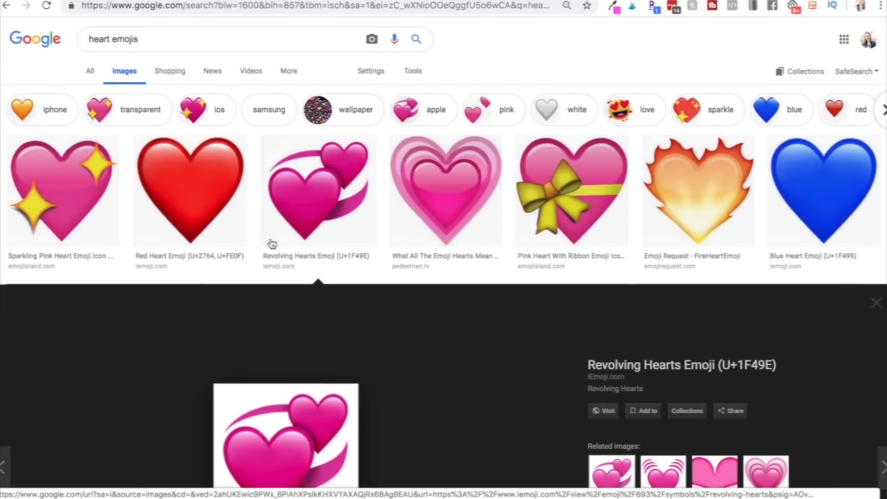
pyautogui.click(84, 198)
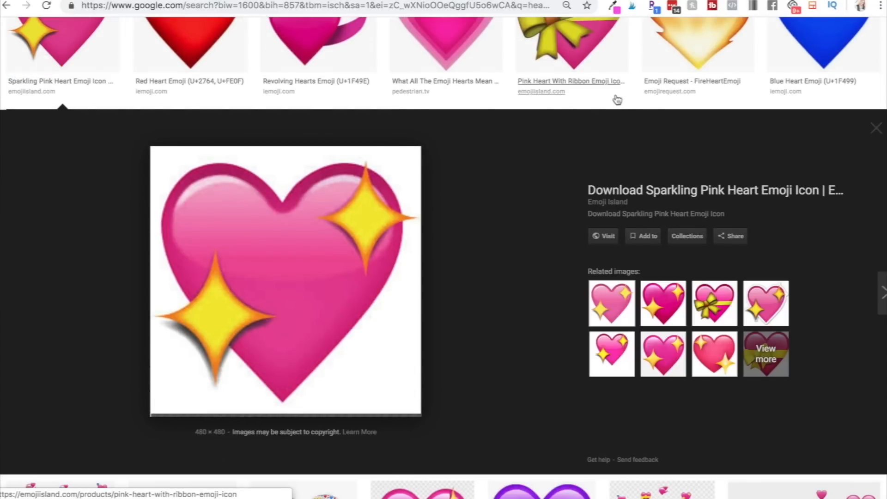
pyautogui.click(805, 101)
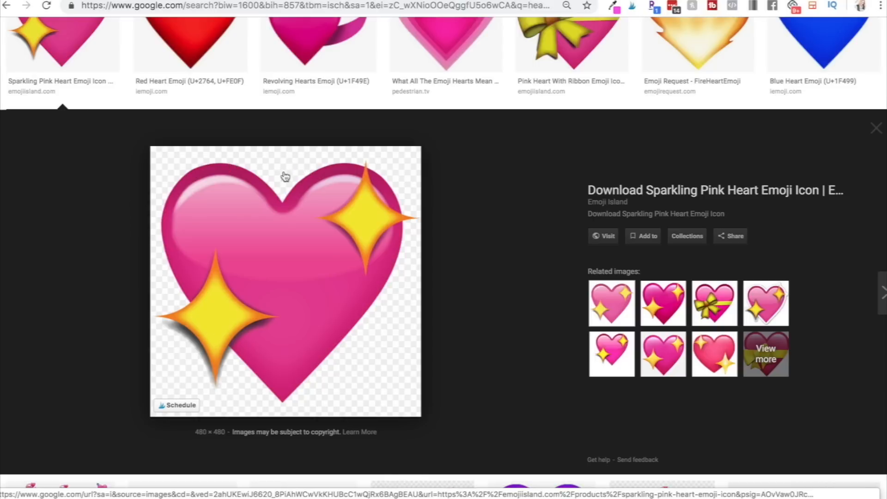
pyautogui.rightClick(288, 248)
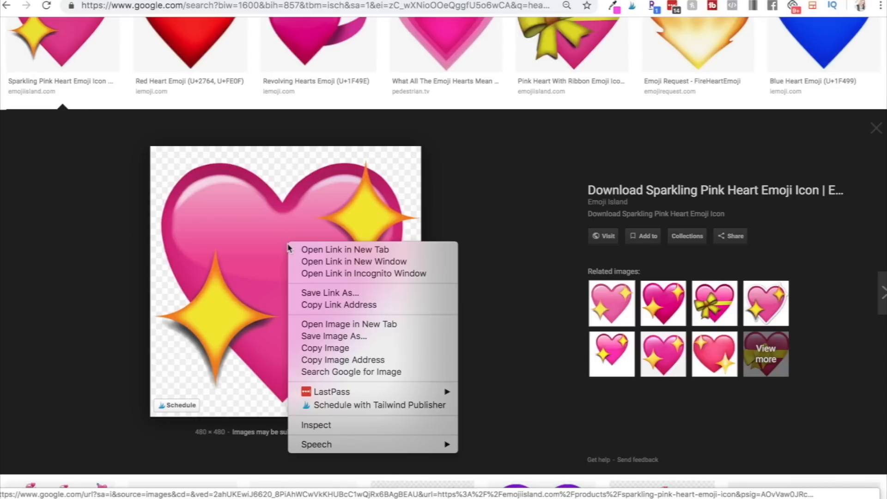
pyautogui.click(343, 337)
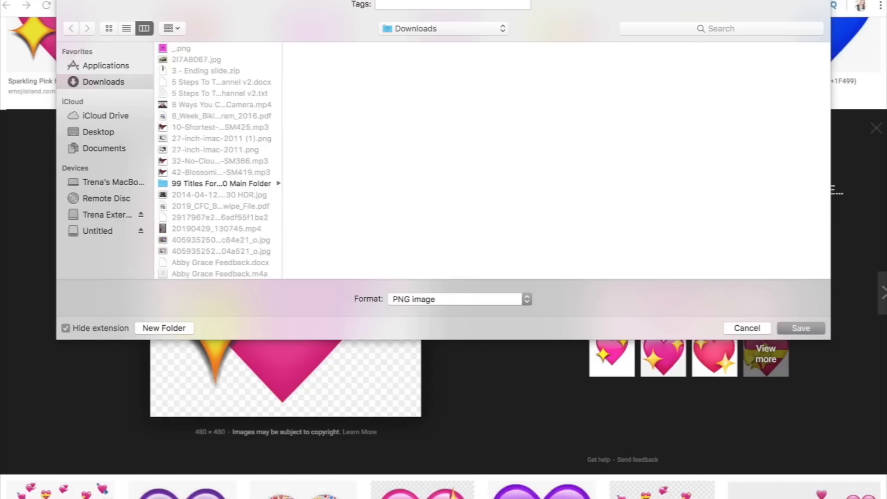
pyautogui.press('Return')
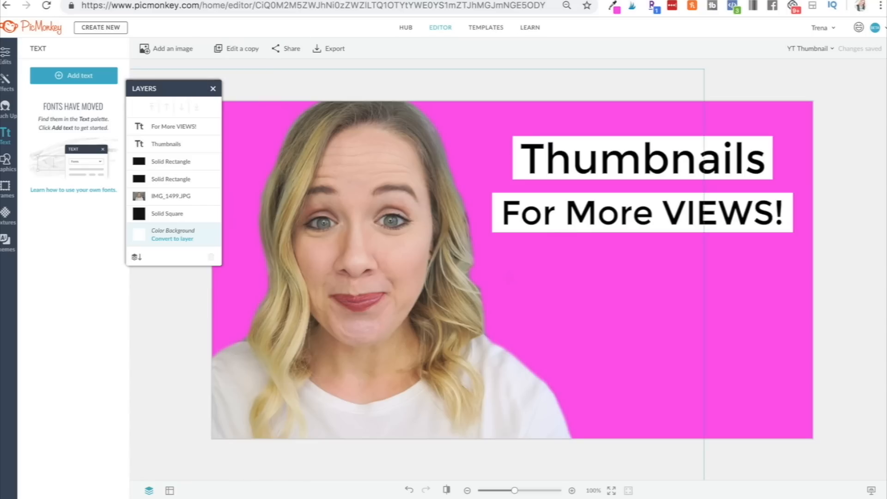
# Add the saved heart emoji image to the thumbnail canvas below the text banners.
pyautogui.moveTo(278, 498); pyautogui.dragTo(572, 305)
pyautogui.moveTo(560, 288); pyautogui.dragTo(561, 288)
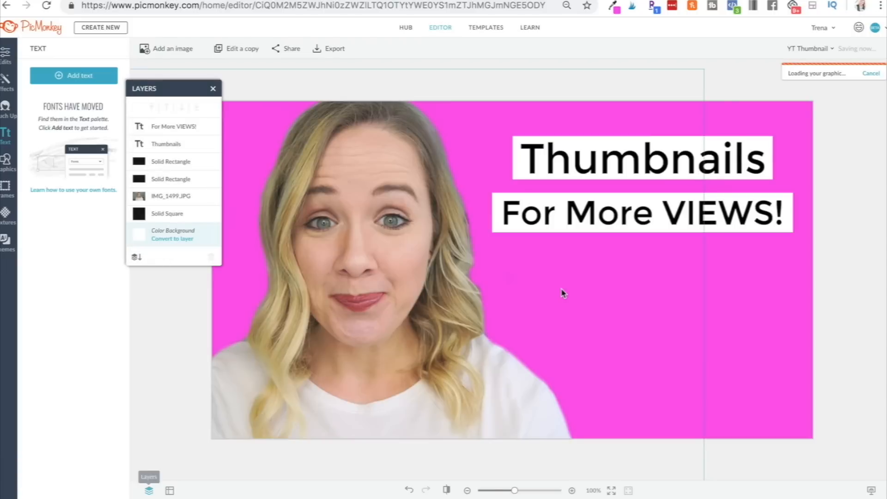
pyautogui.moveTo(574, 251); pyautogui.dragTo(713, 300)
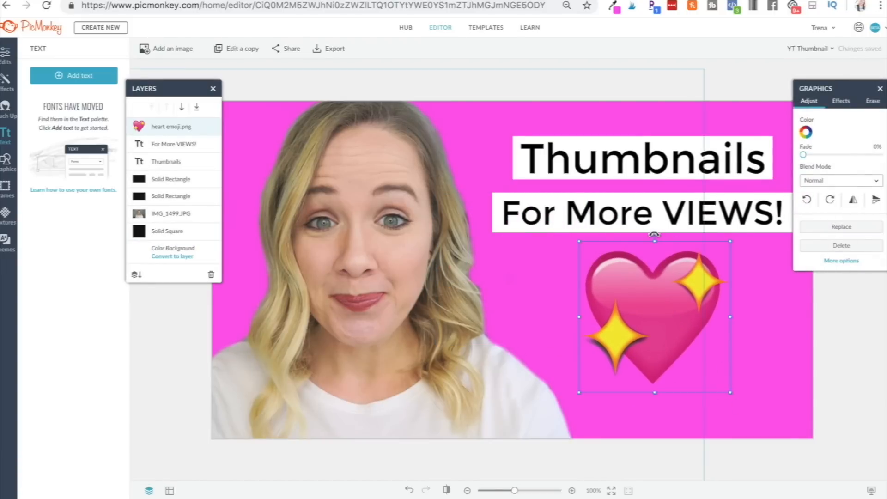
# Tilt the heart emoji, resize it slightly, and place it in the lower right of the canvas.
pyautogui.moveTo(653, 231); pyautogui.dragTo(684, 231)
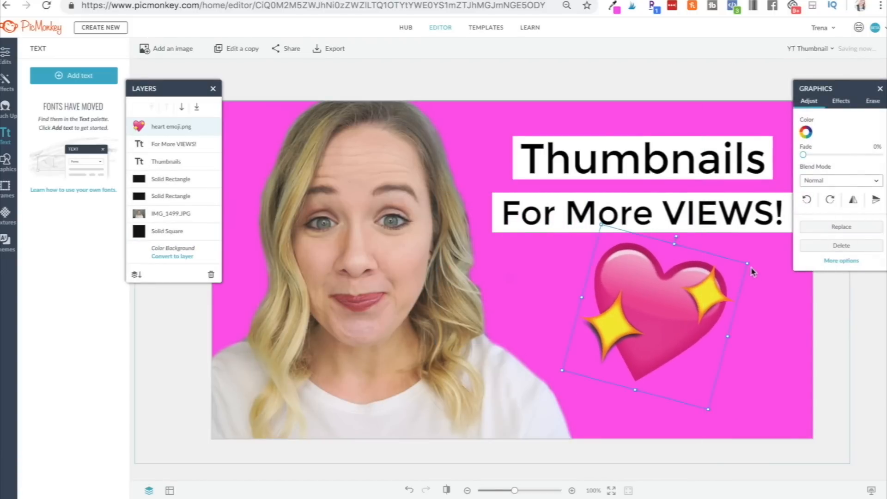
pyautogui.moveTo(747, 263); pyautogui.dragTo(720, 278)
pyautogui.moveTo(649, 322); pyautogui.dragTo(724, 304)
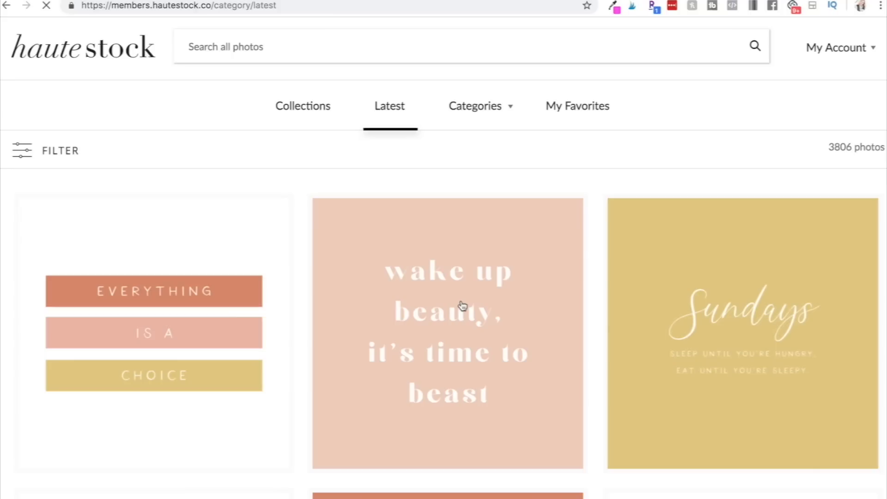
# Switch to the Haute Stock members site, browse to page 2 of the latest photos, and download the palm trees photo.
pyautogui.scroll(-15, 625, 321)
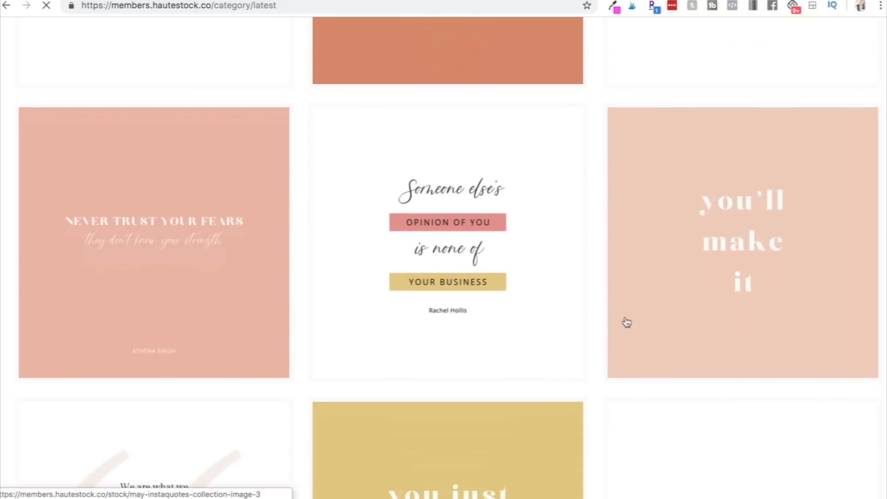
pyautogui.scroll(-13, 626, 322)
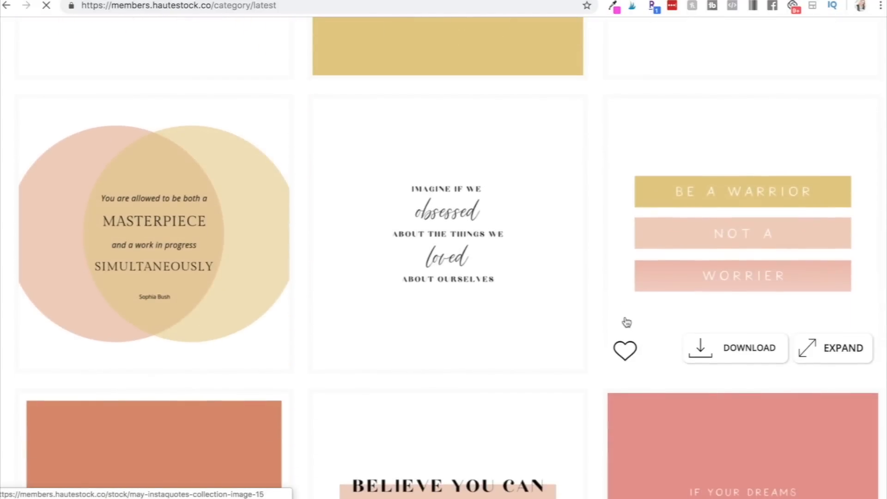
pyautogui.scroll(-20, 627, 322)
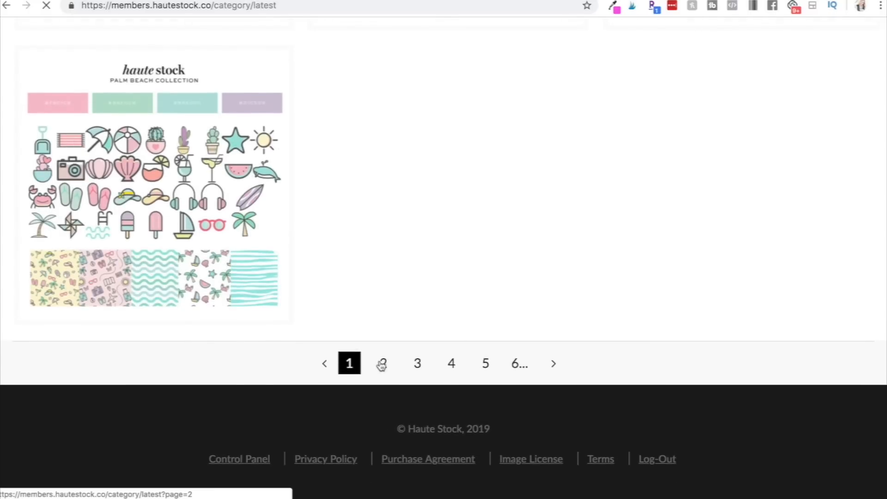
pyautogui.click(382, 364)
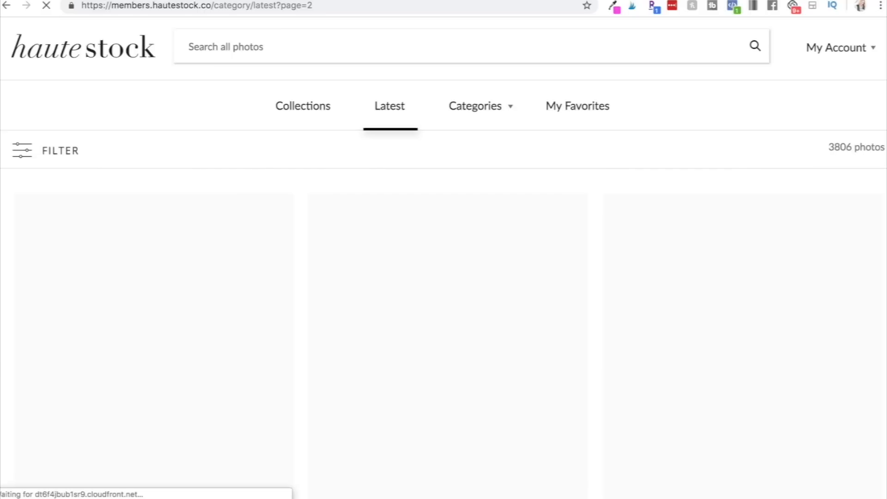
pyautogui.press('super+Left')
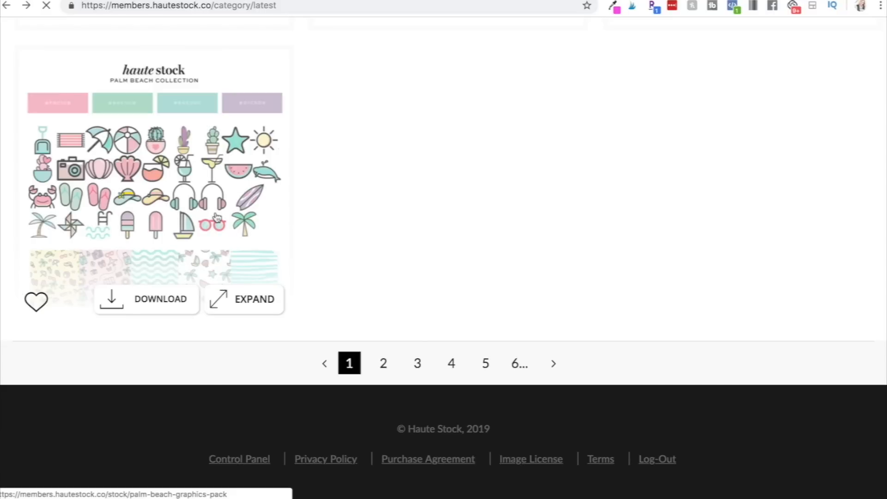
pyautogui.click(378, 364)
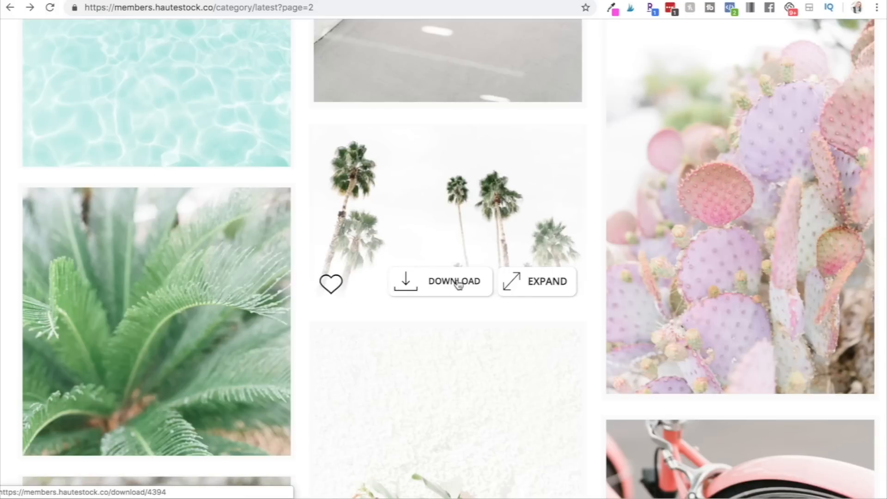
pyautogui.click(457, 283)
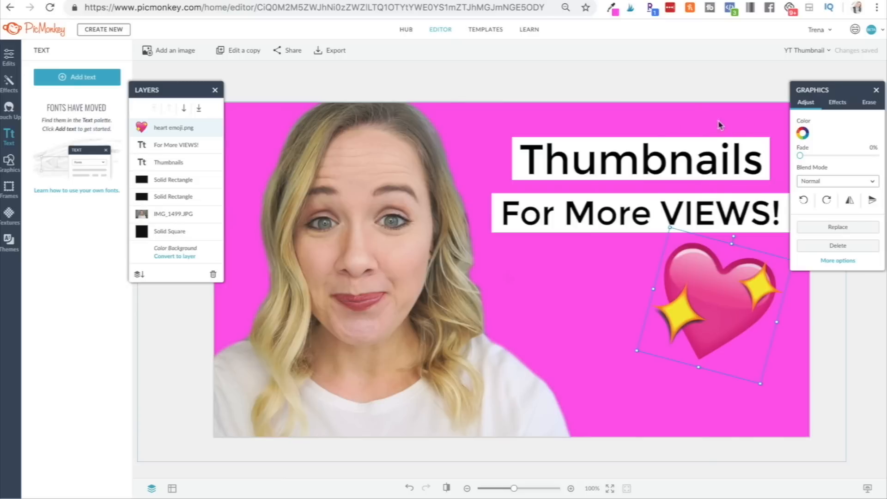
# Delete the white rectangle behind the "Thumbnails" text.
pyautogui.click(768, 154)
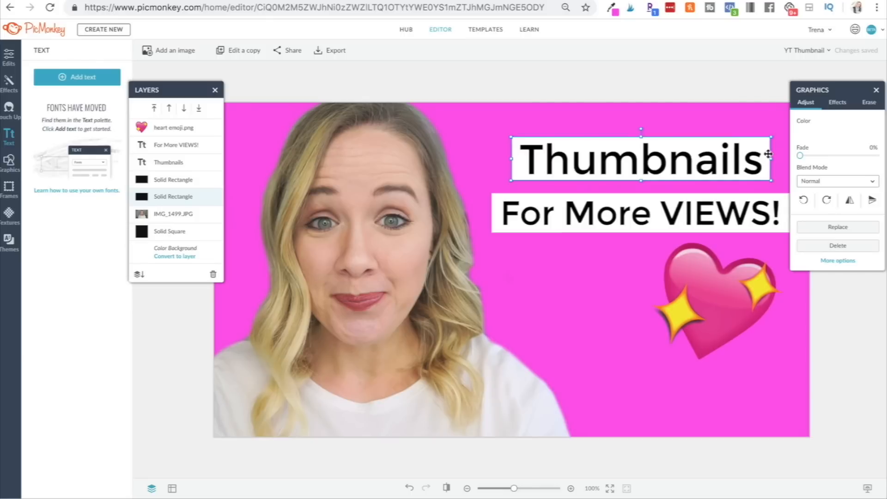
pyautogui.press('Delete')
# Duplicate the "Thumbnails" text by copying and pasting it as a new text layer.
pyautogui.doubleClick(732, 160)
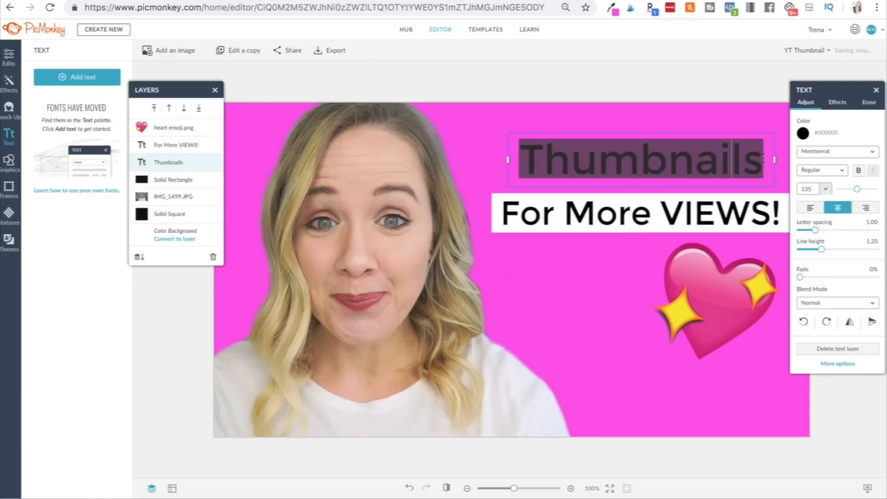
pyautogui.moveTo(763, 160); pyautogui.dragTo(528, 166)
pyautogui.rightClick(523, 168)
pyautogui.rightClick(533, 184)
pyautogui.click(554, 206)
pyautogui.press('super+v')
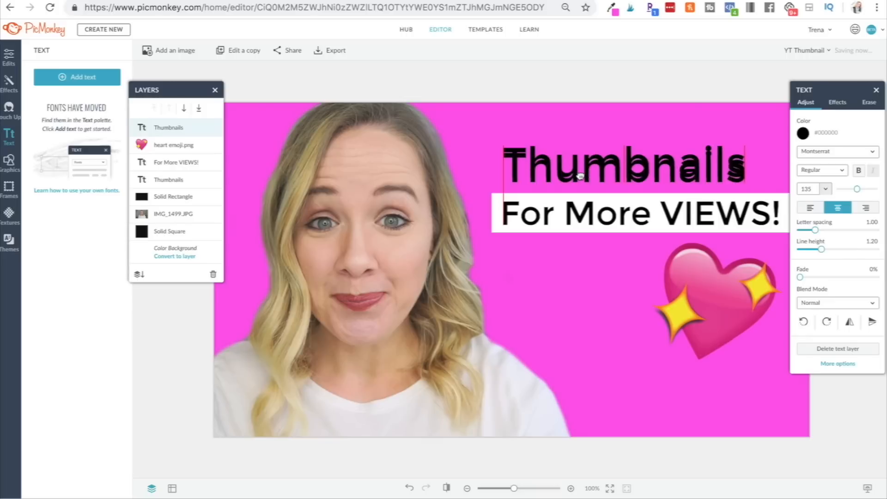
pyautogui.moveTo(581, 175); pyautogui.dragTo(581, 175)
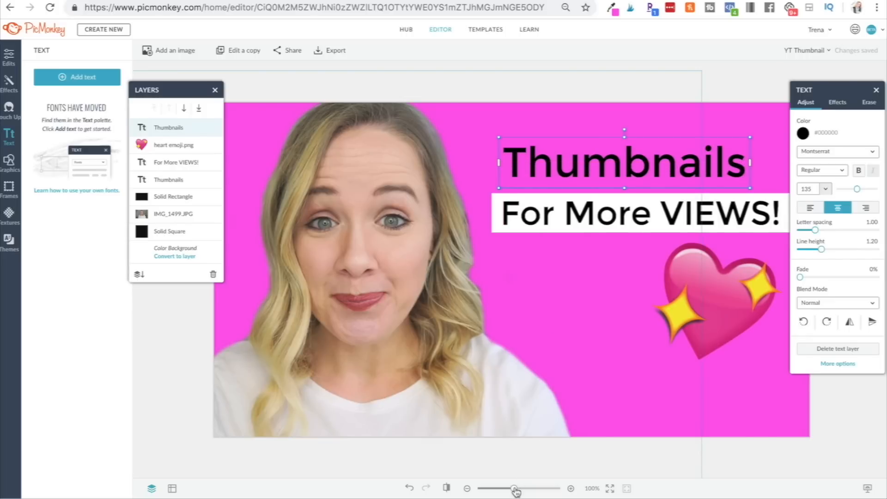
# Zoom in and nudge the pasted "Thumbnails" text slightly upward to offset it from the original.
pyautogui.moveTo(514, 488); pyautogui.dragTo(536, 492)
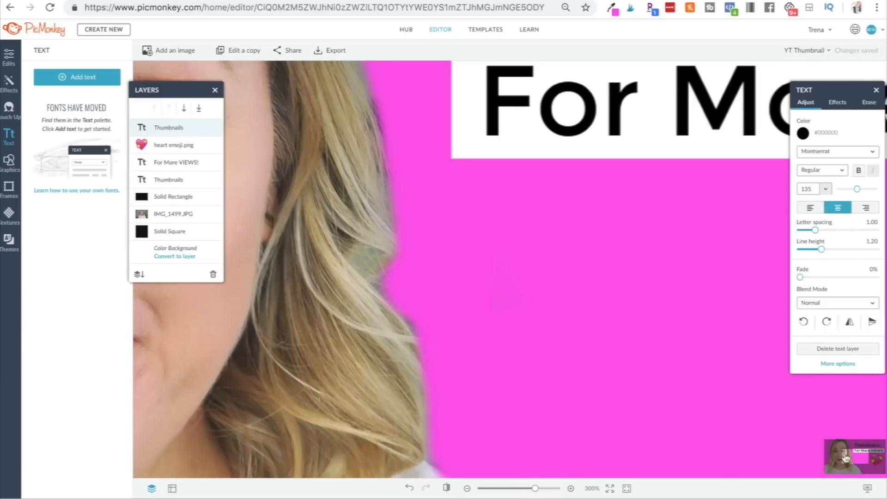
pyautogui.moveTo(847, 457); pyautogui.dragTo(864, 452)
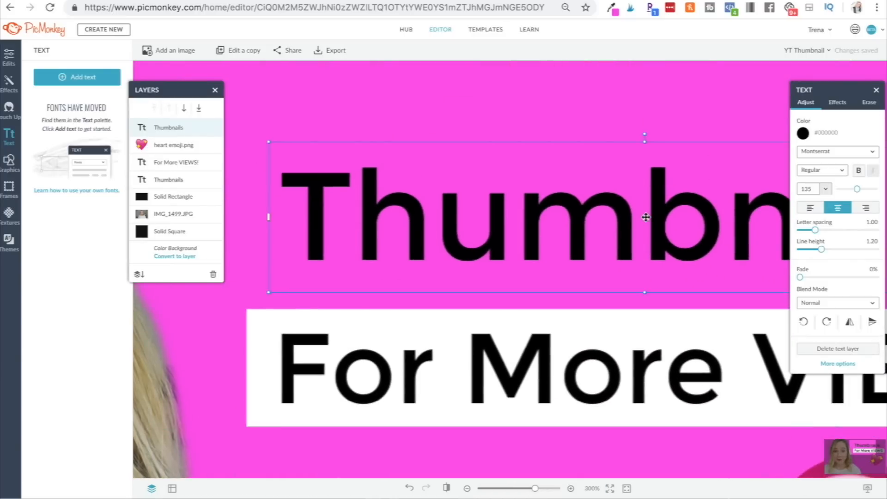
pyautogui.moveTo(618, 242); pyautogui.dragTo(618, 233)
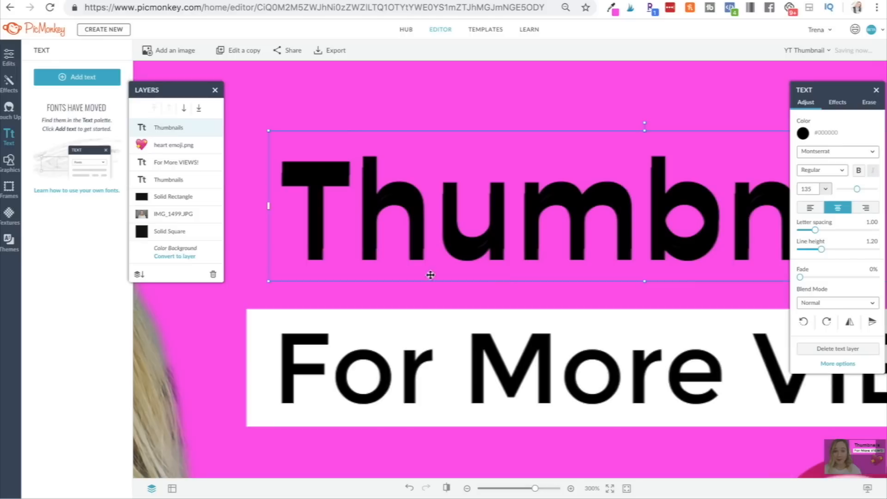
# Move the pasted "Thumbnails" layer beneath the "For More VIEWS!" layer and color it white #FFFFFF.
pyautogui.click(172, 180)
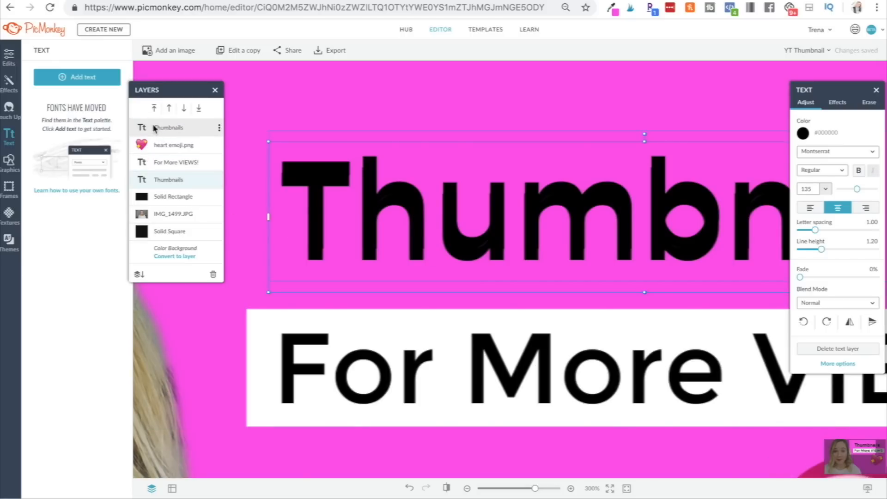
pyautogui.moveTo(154, 128); pyautogui.dragTo(161, 177)
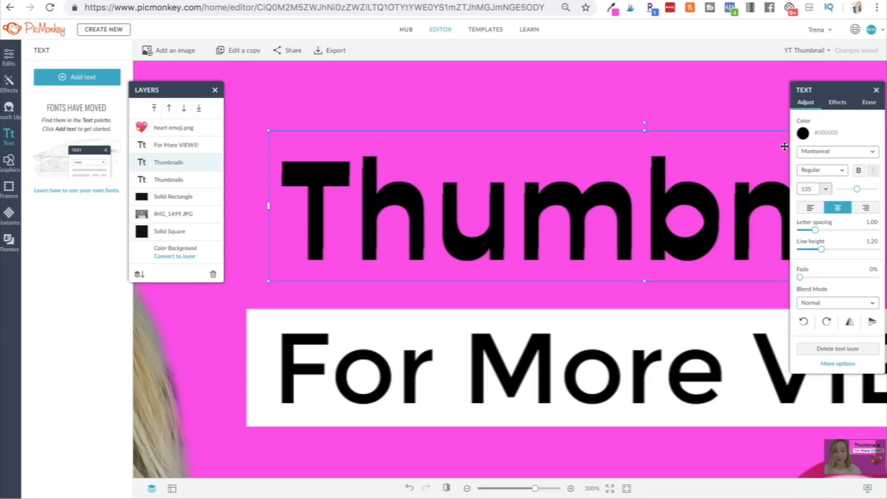
pyautogui.click(802, 133)
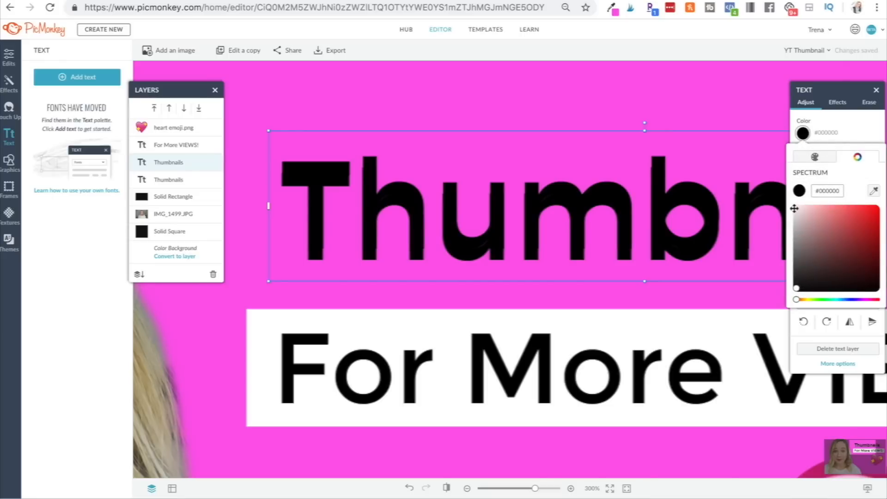
pyautogui.click(794, 209)
pyautogui.click(534, 110)
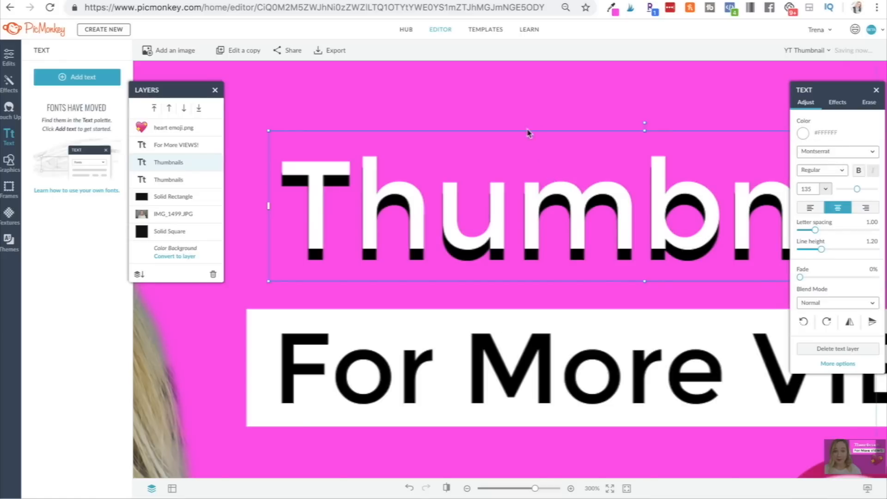
# Add the palm trees photo, stretch it across the whole canvas, and move its layer beneath the cut-out photo.
pyautogui.moveTo(534, 488); pyautogui.dragTo(516, 489)
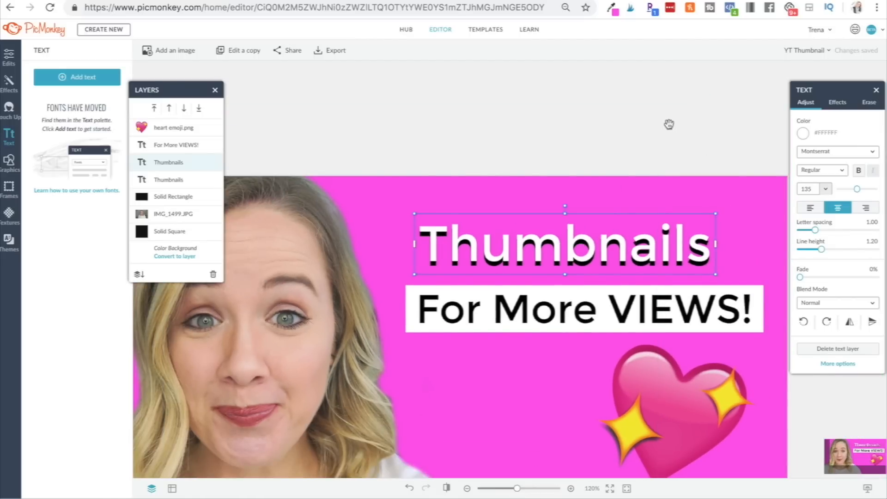
pyautogui.scroll(-5, 505, 286)
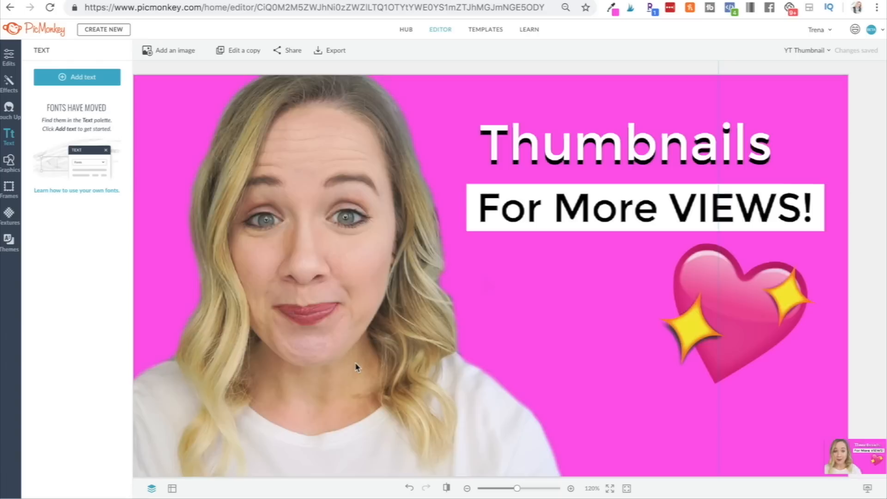
pyautogui.moveTo(359, 367); pyautogui.dragTo(563, 251)
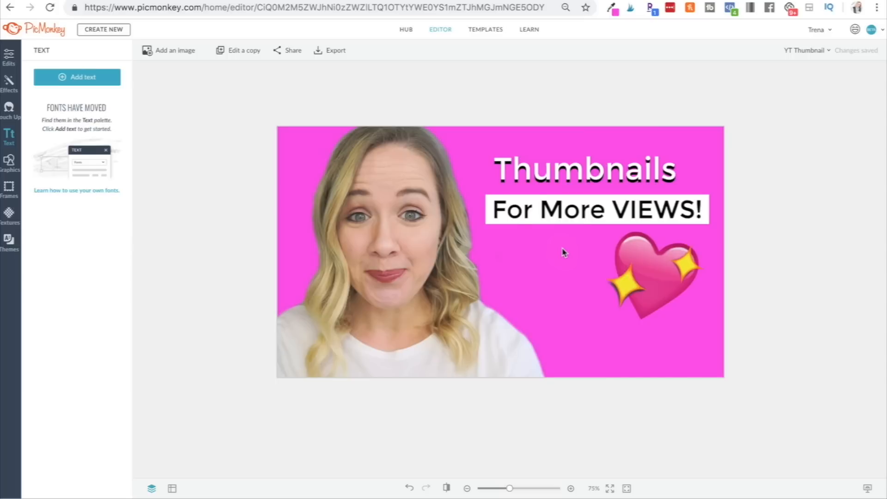
pyautogui.moveTo(508, 259); pyautogui.dragTo(498, 249)
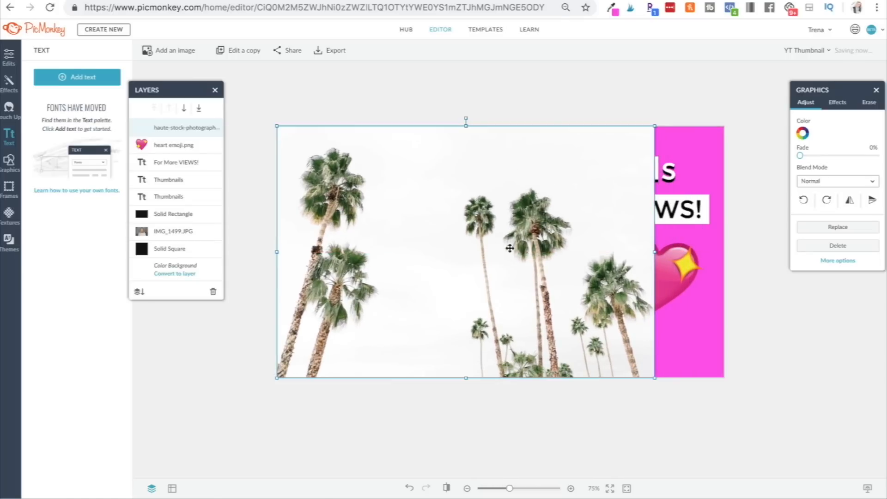
pyautogui.moveTo(653, 252); pyautogui.dragTo(725, 245)
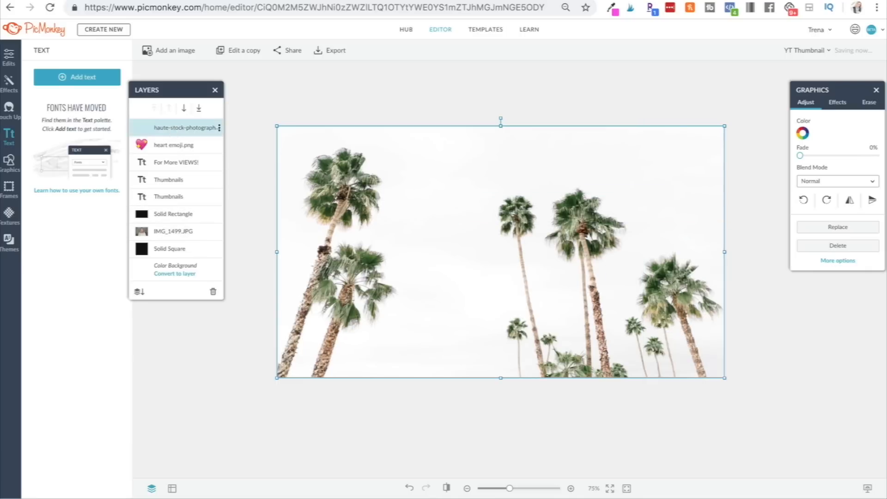
pyautogui.moveTo(172, 129); pyautogui.dragTo(175, 239)
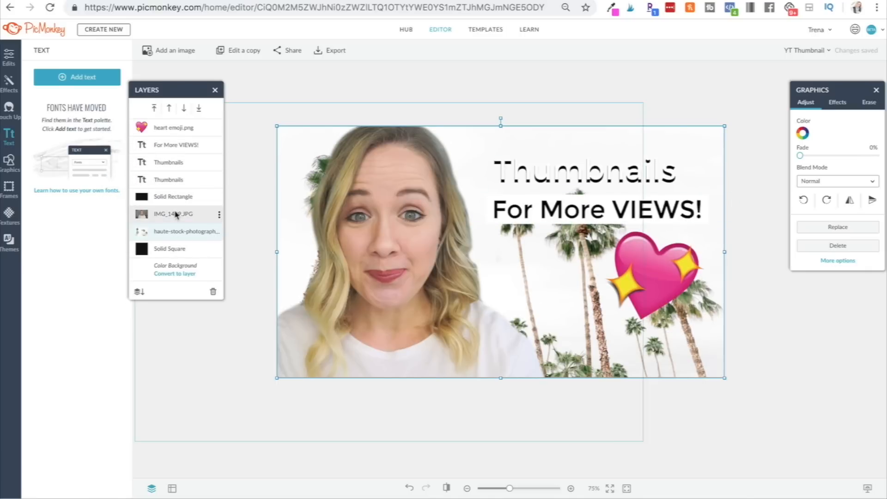
# Color the front "Thumbnails" text pink #FD58EB.
pyautogui.click(169, 251)
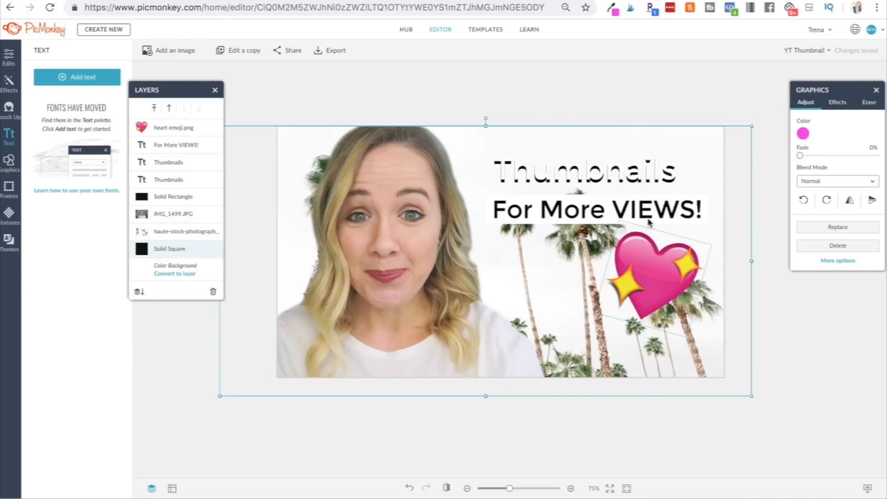
pyautogui.click(609, 180)
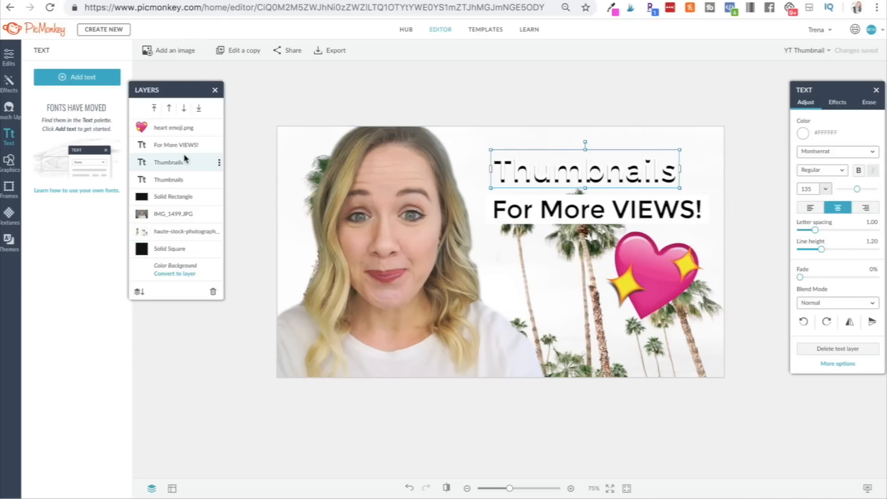
pyautogui.click(802, 133)
pyautogui.click(799, 154)
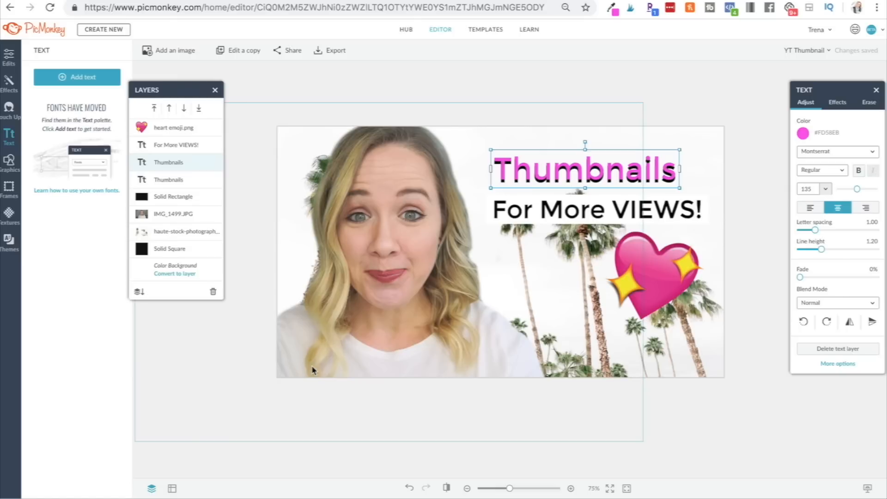
# Add a solid right triangle shape and place it in the lower left corner of the canvas.
pyautogui.click(10, 162)
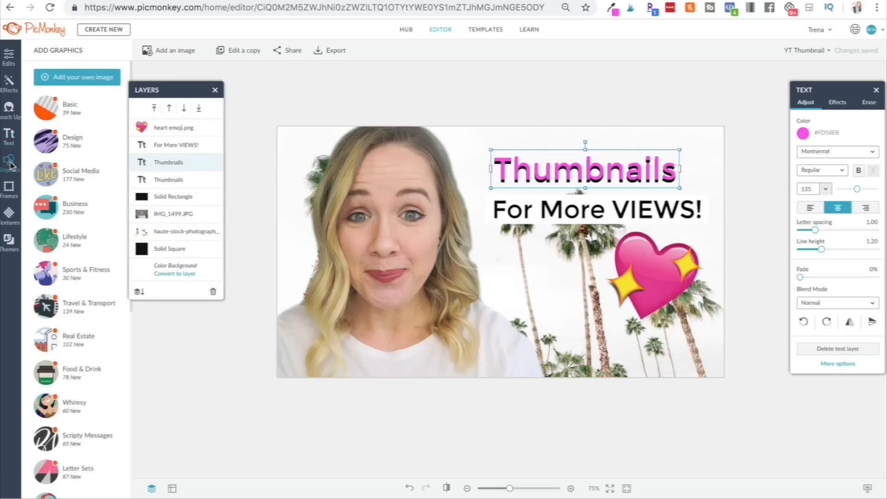
pyautogui.click(59, 111)
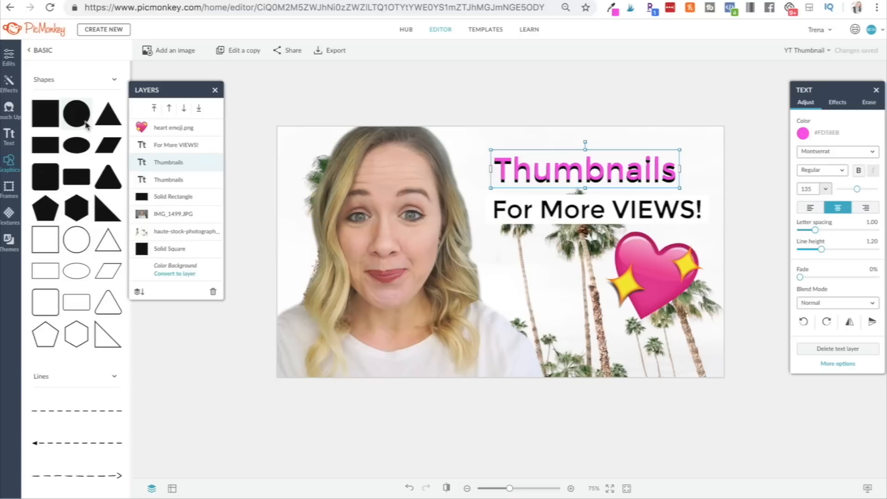
pyautogui.click(108, 209)
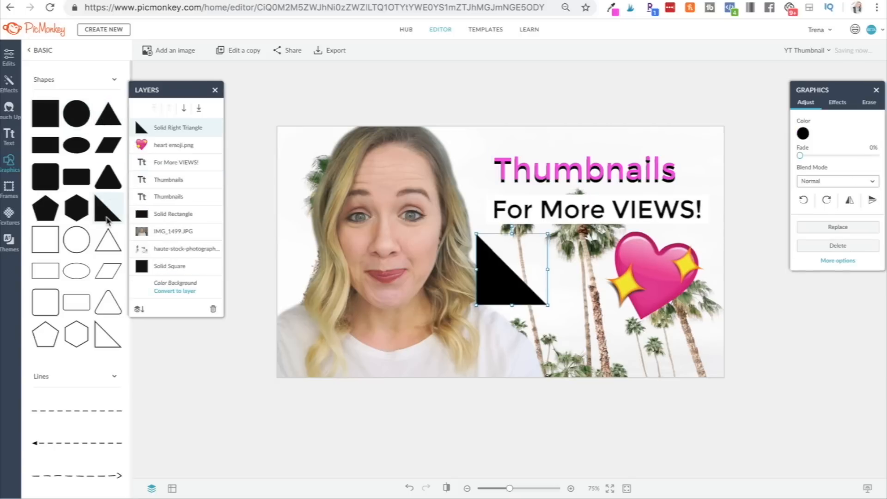
pyautogui.moveTo(499, 279); pyautogui.dragTo(307, 352)
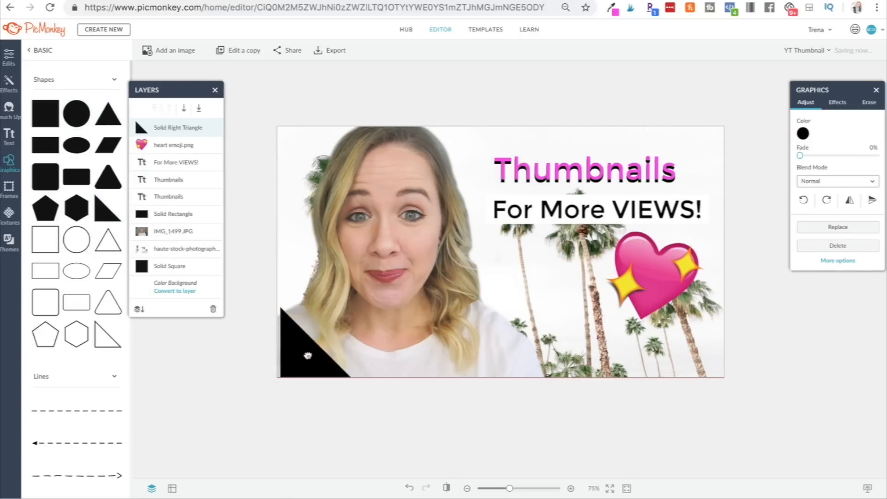
# Color the triangle pink by pasting the copied hex color code, then deselect it.
pyautogui.click(802, 133)
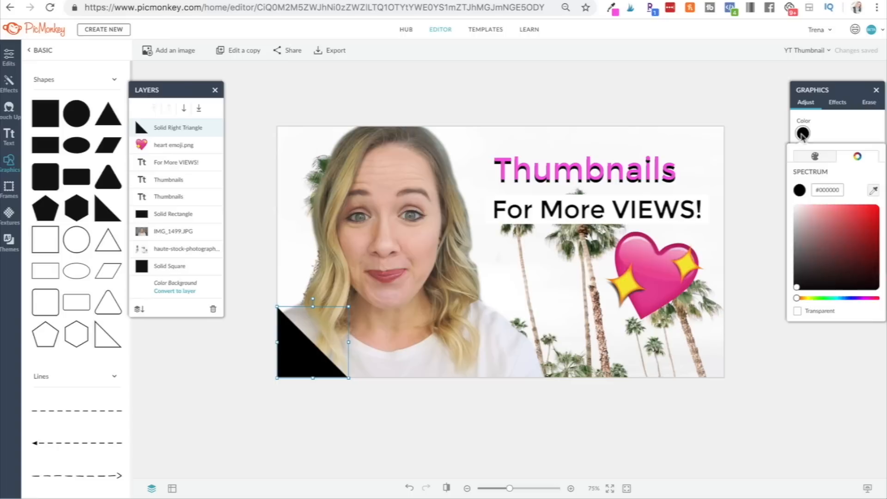
pyautogui.click(826, 189)
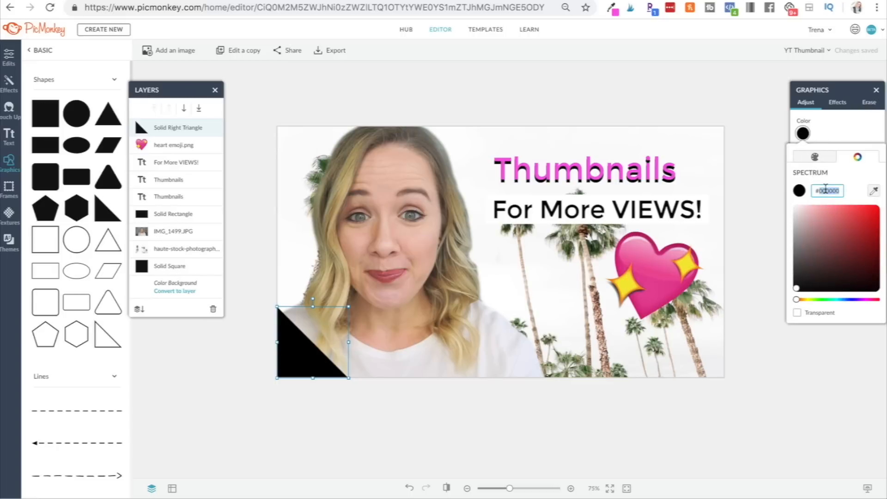
pyautogui.write('fd38eb')
pyautogui.click(548, 400)
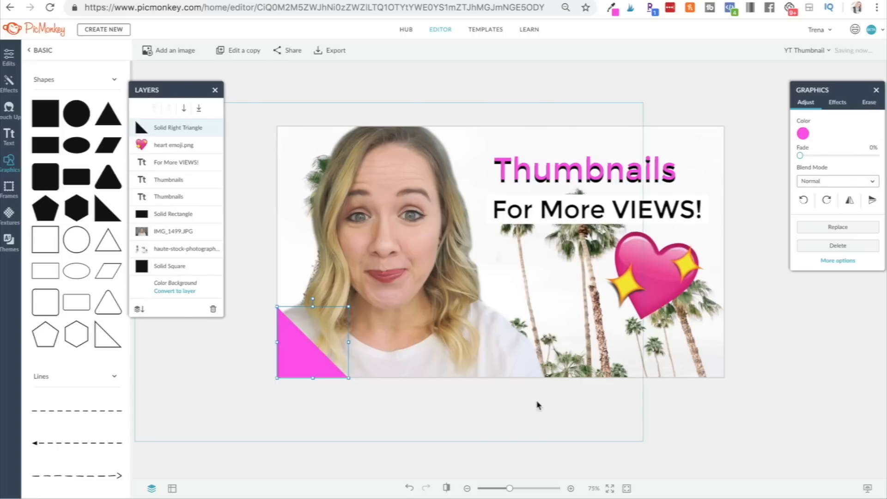
pyautogui.click(674, 399)
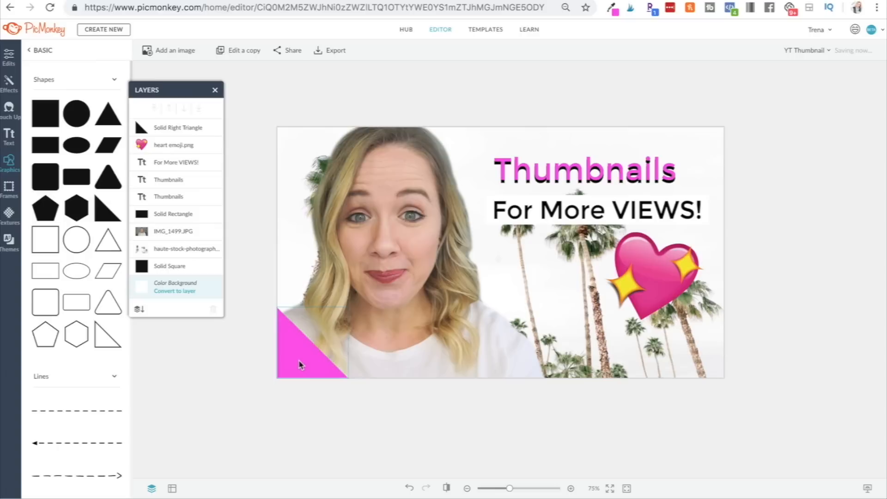